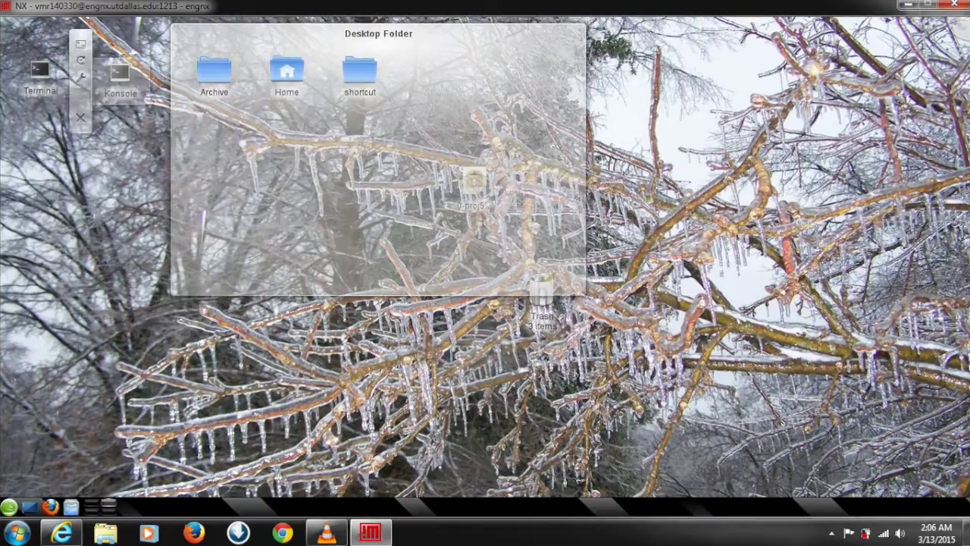
# Step: Open a terminal and start the /bin/bash shell
pyautogui.click(40, 74)
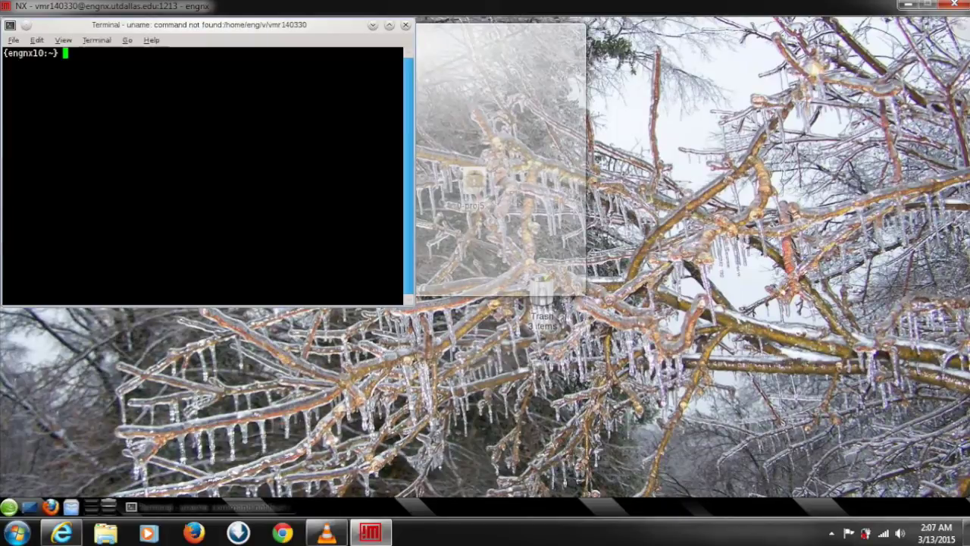
pyautogui.write('/bin/bash')
pyautogui.press('Return')
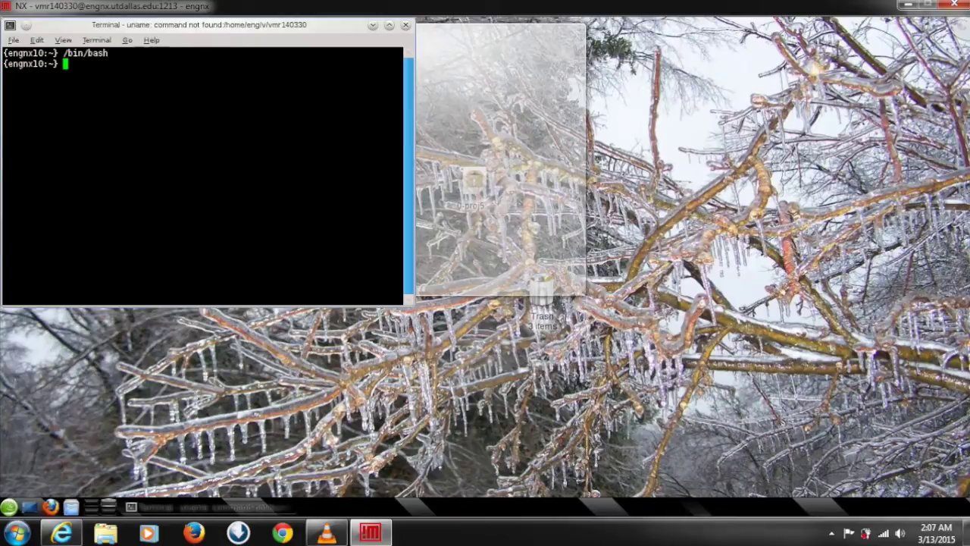
# Step: Append /bin to the search path by running export PATH=$PATH:/bin
pyautogui.write('export PATH')
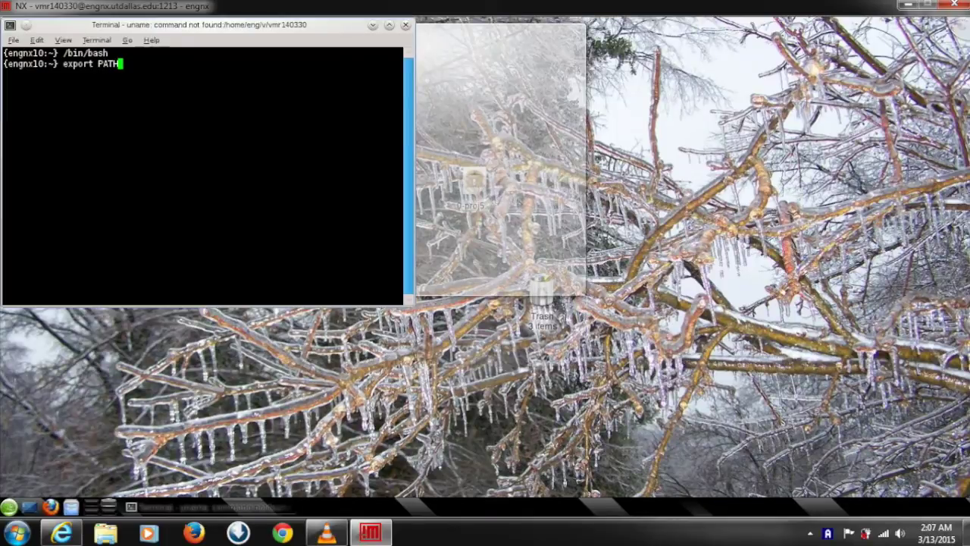
pyautogui.write('=$PATH:/')
pyautogui.press('capslock')
pyautogui.write('bin')
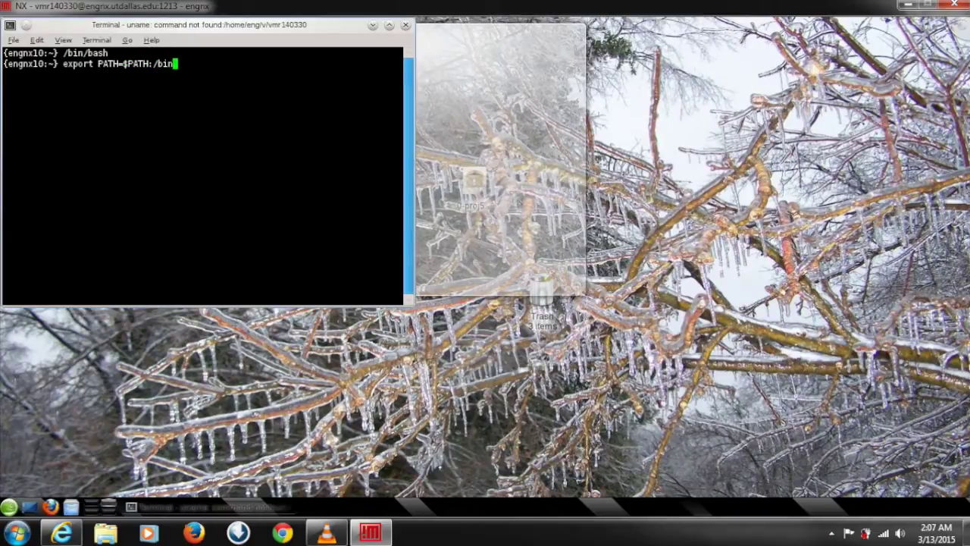
pyautogui.press('Return')
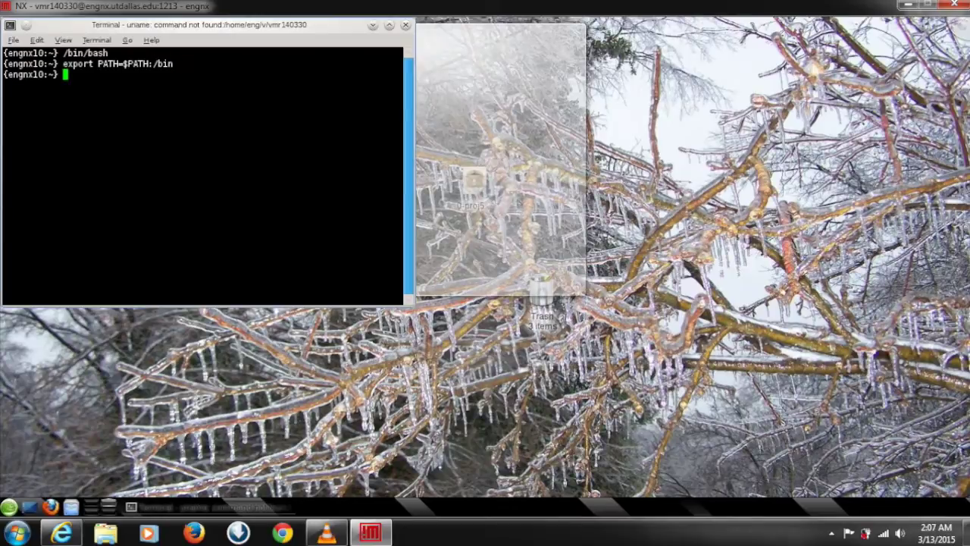
# Step: List the home directory's contents and change into the 6303 directory
pyautogui.write('ls')
pyautogui.press('Return')
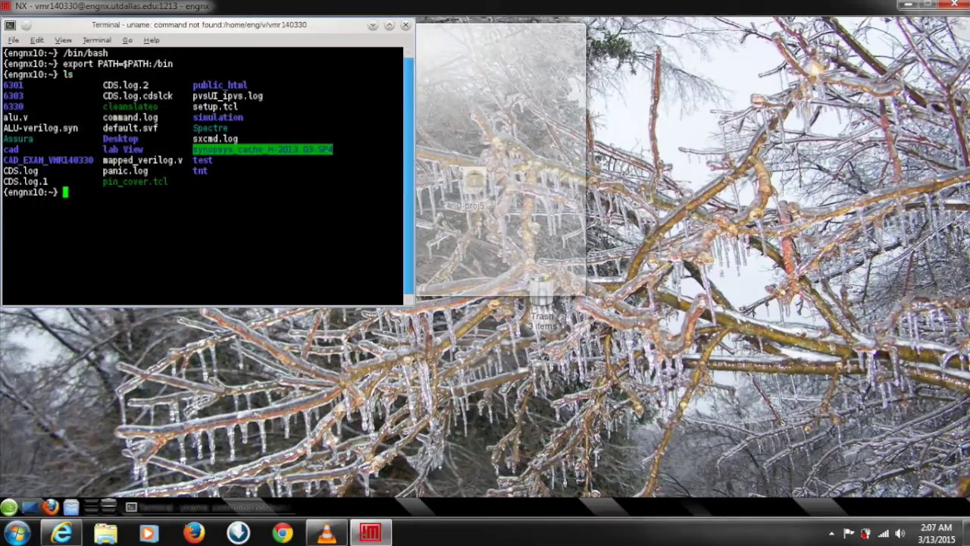
pyautogui.write('cd 6303')
pyautogui.press('Return')
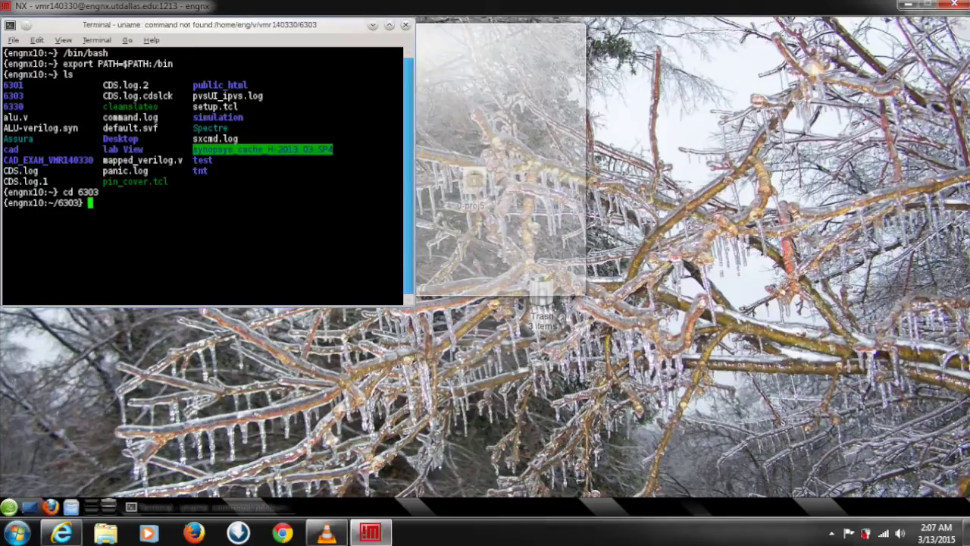
# Step: Source the Cadence startup profile /proj/cad/startup/profile.ic-5 in the shell
pyautogui.write('. /proj/cad/startup/profile.ic')
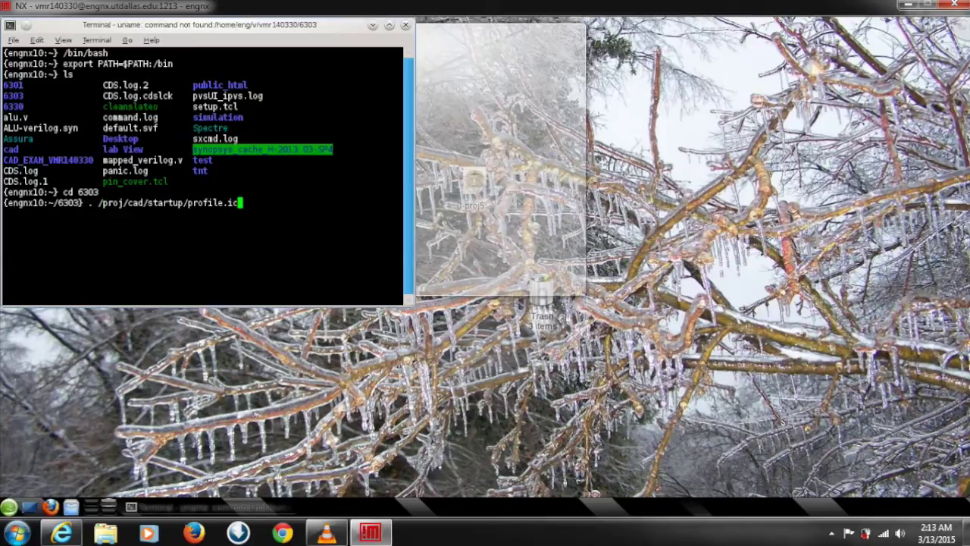
pyautogui.press('BackSpace')
pyautogui.press('BackSpace')
pyautogui.press('BackSpace')
pyautogui.press('BackSpace')
pyautogui.press('BackSpace')
pyautogui.press('BackSpace')
pyautogui.press('BackSpace')
pyautogui.press('BackSpace')
pyautogui.press('BackSpace')
pyautogui.press('Tab')
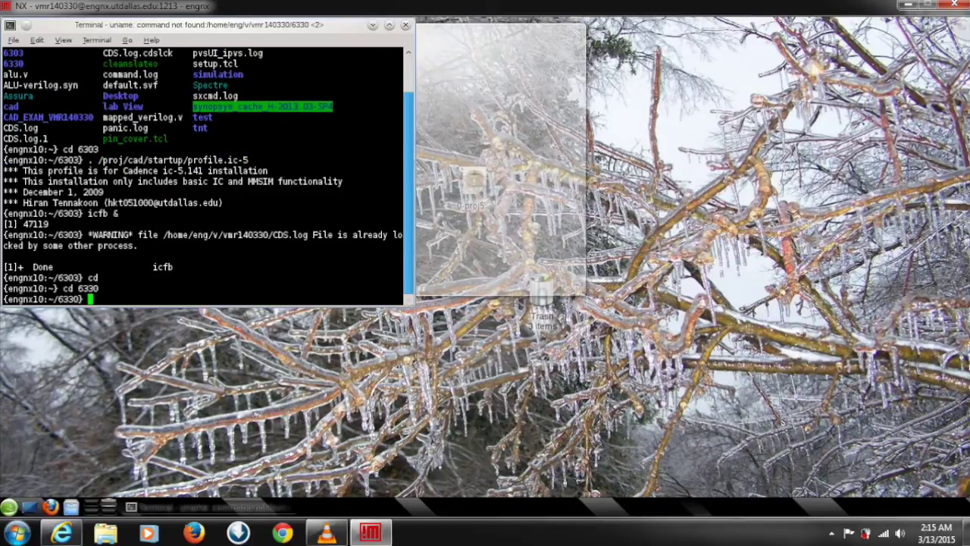
# Step: Launch icfb as a background process from the 6330 directory and minimise the terminal
pyautogui.write('icfb &')
pyautogui.press('Return')
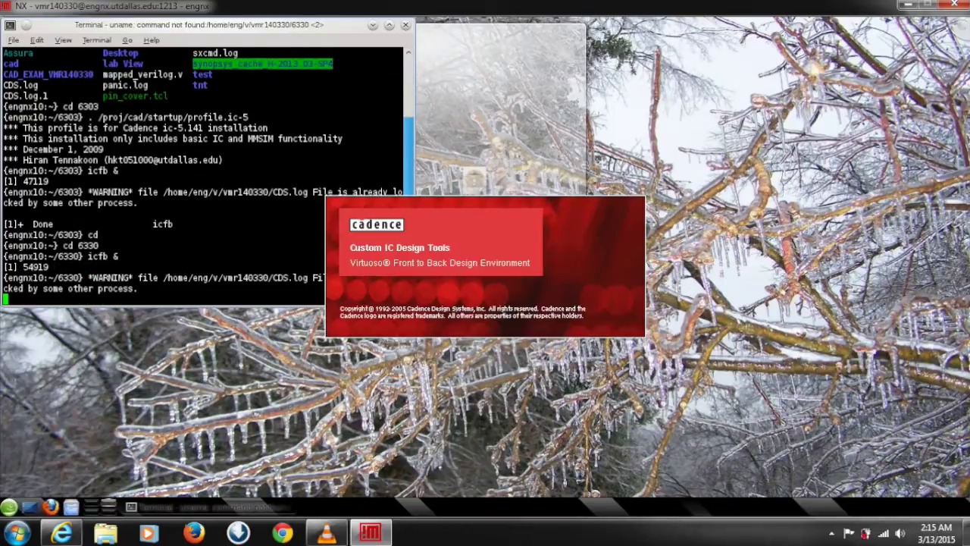
pyautogui.click(373, 26)
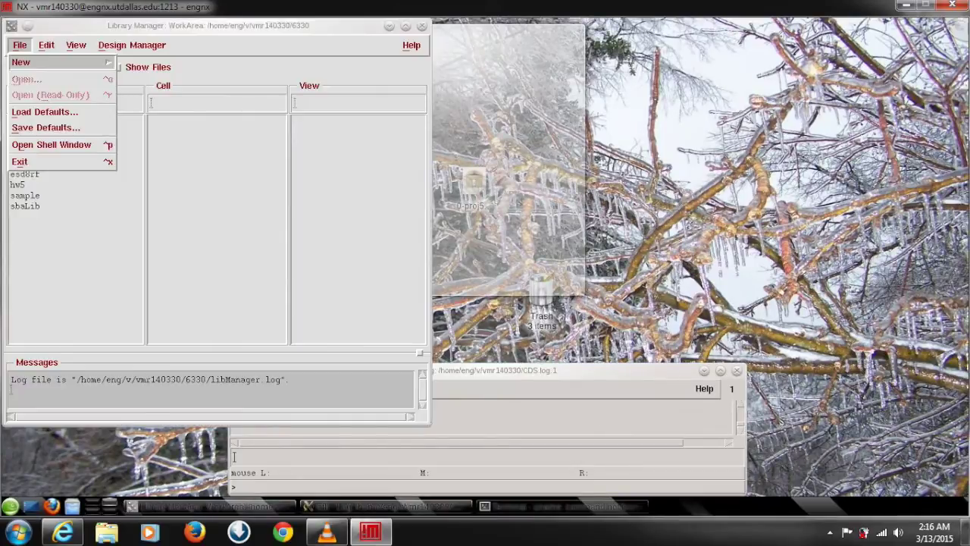
# Step: Create a new library named tutorial in the 6330 directory
pyautogui.click(20, 46)
pyautogui.click(19, 45)
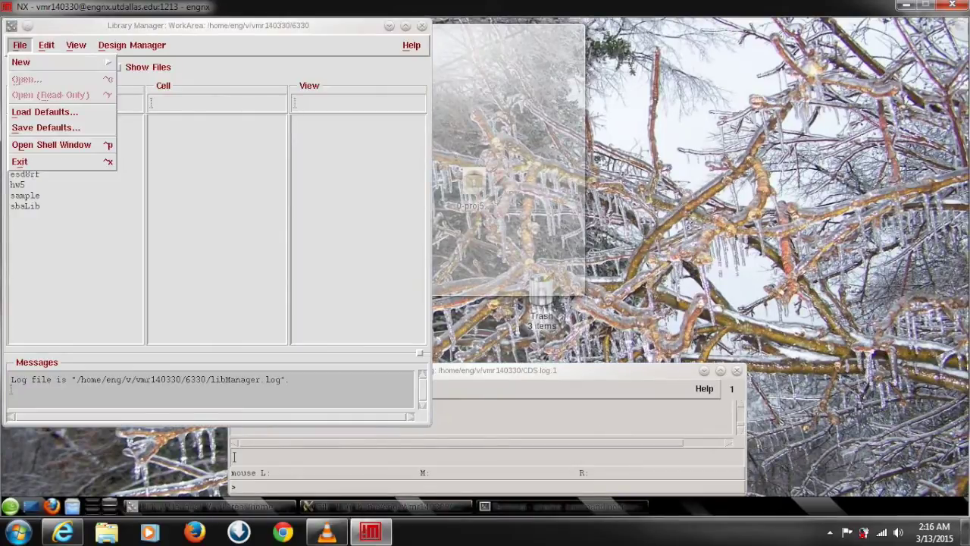
pyautogui.press('Right')
pyautogui.press('Return')
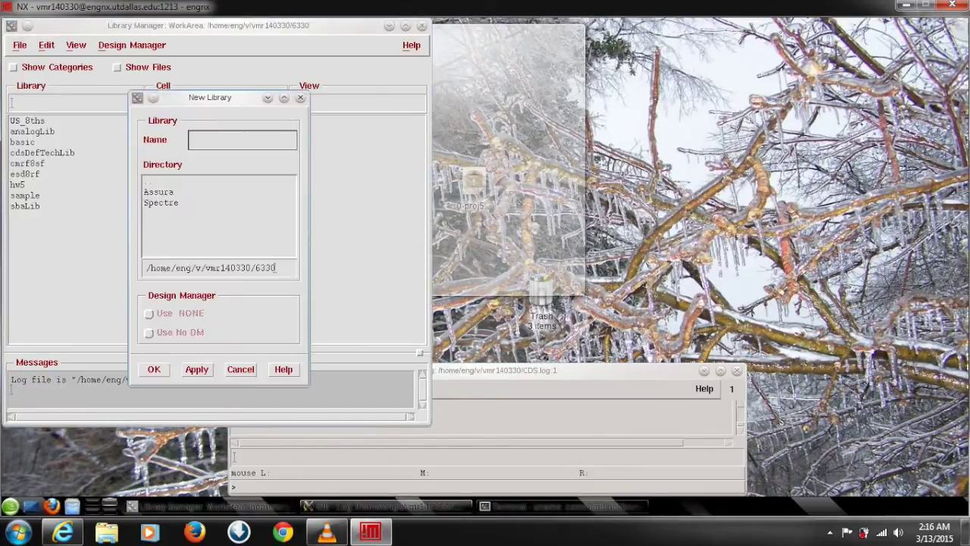
pyautogui.write('tuto')
pyautogui.press('BackSpace')
pyautogui.press('BackSpace')
pyautogui.press('BackSpace')
pyautogui.press('BackSpace')
pyautogui.write('tutorial')
pyautogui.press('Return')
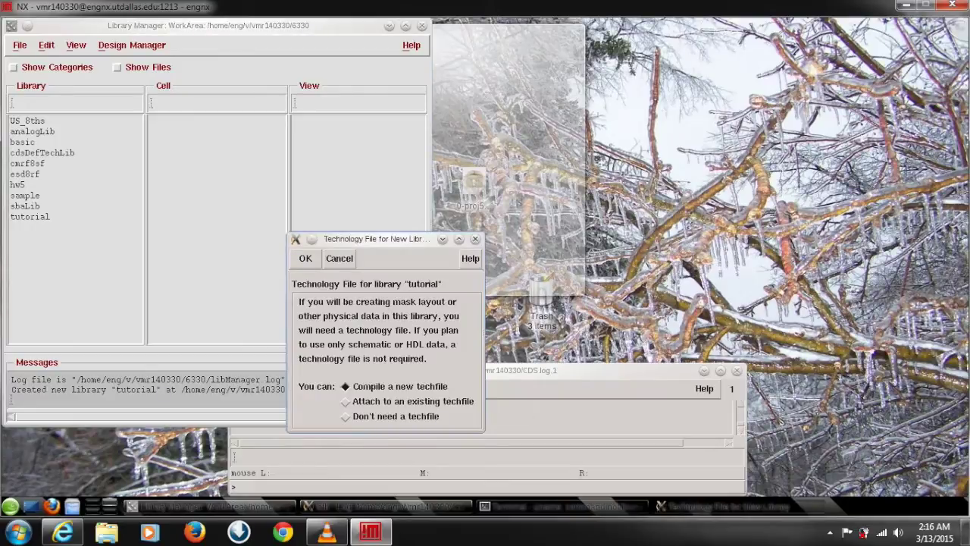
# Step: Attach the tutorial library to an existing techfile, using cmrf8sf as its technology library
pyautogui.click(345, 401)
pyautogui.press('Return')
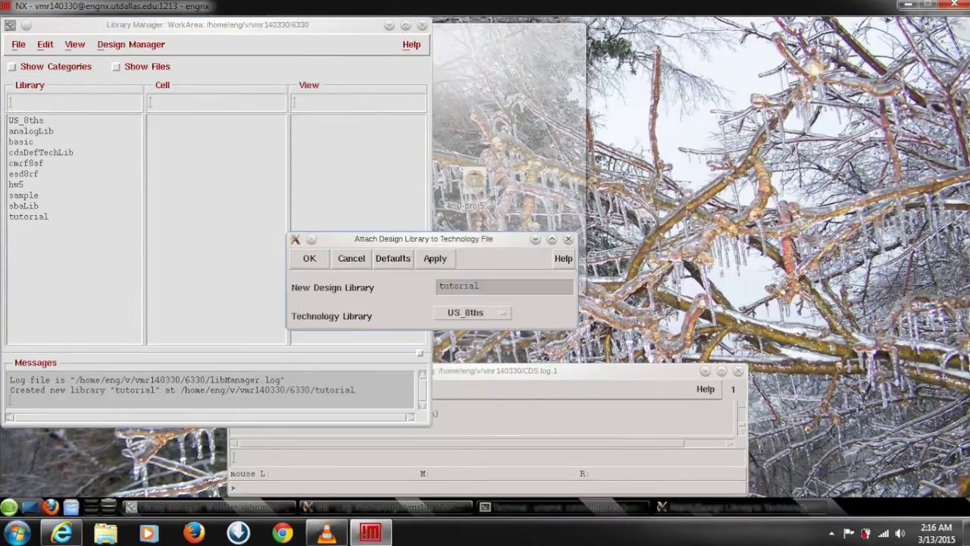
pyautogui.click(466, 313)
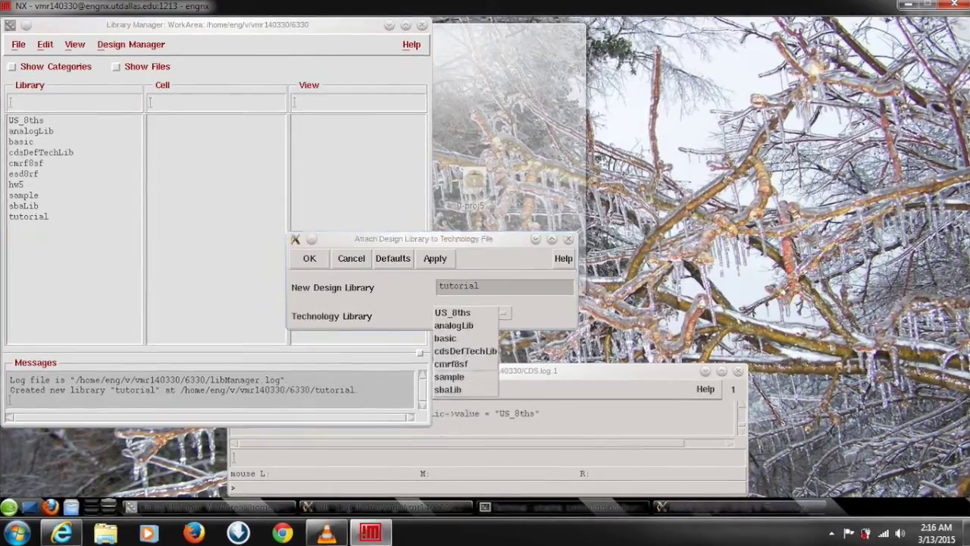
pyautogui.click(451, 364)
pyautogui.click(309, 259)
# Step: Create a schematic cell view for a cell named nmos in the tutorial library and bring up its editor
pyautogui.click(29, 217)
pyautogui.click(18, 44)
pyautogui.click(151, 76)
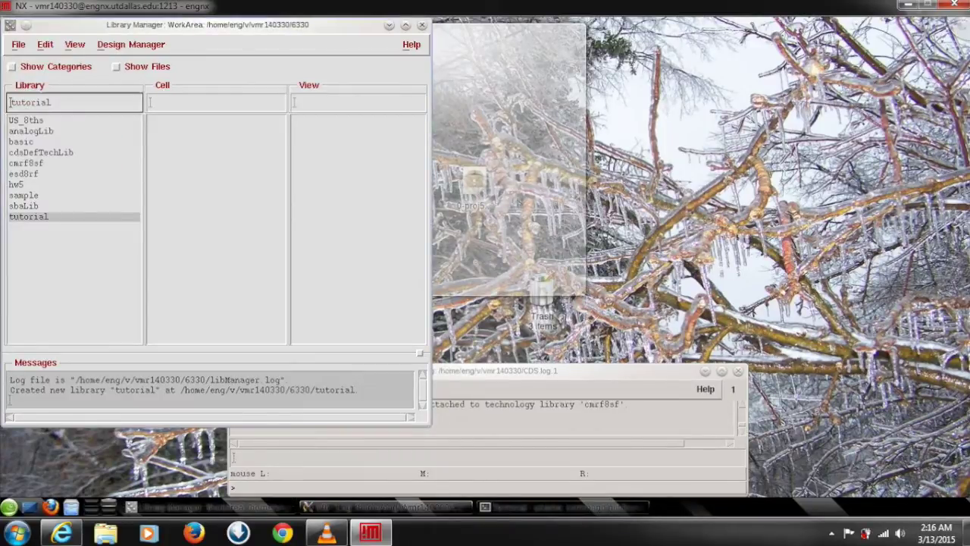
pyautogui.click(18, 45)
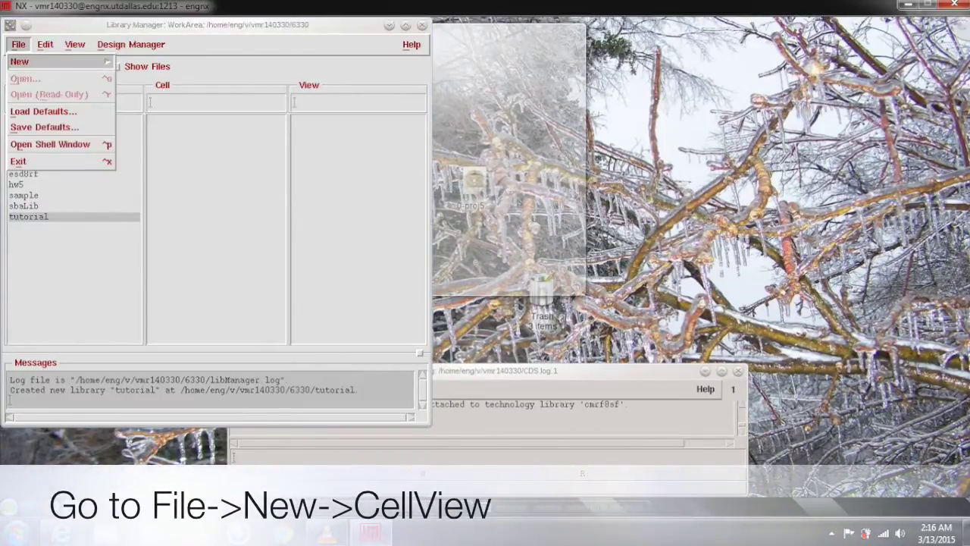
pyautogui.click(152, 77)
pyautogui.write('nmos')
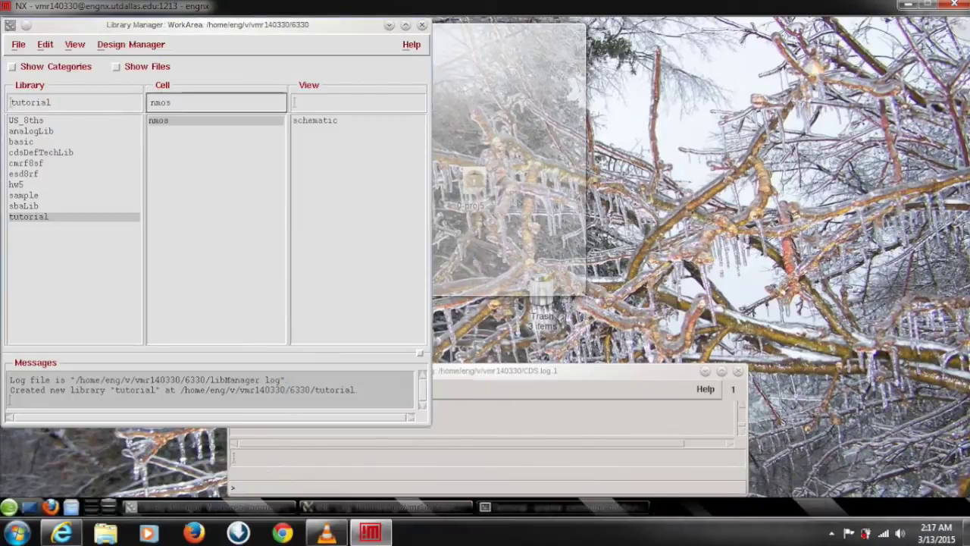
pyautogui.press('Return')
pyautogui.doubleClick(209, 507)
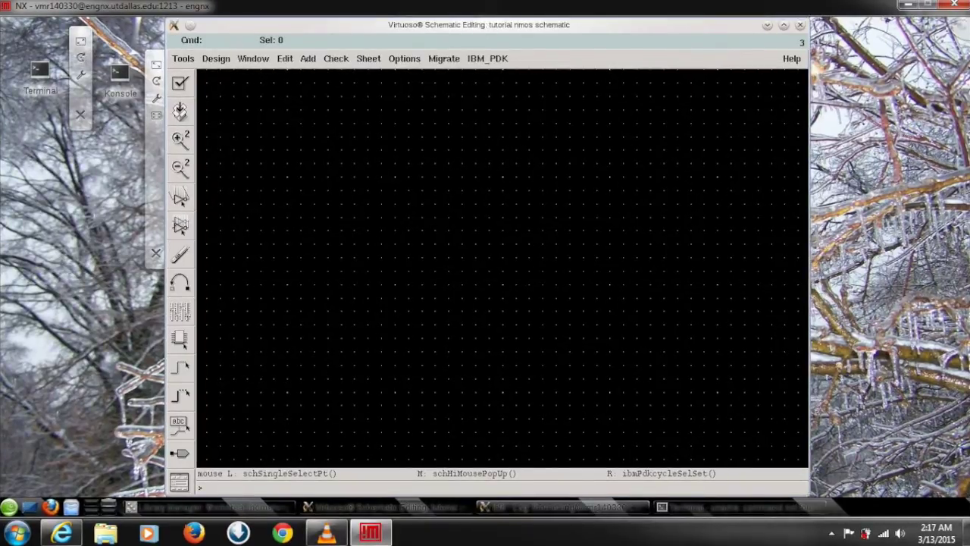
# Step: Place one nfet symbol from the cmrf8sf library near the middle of the nmos schematic
pyautogui.press('i')
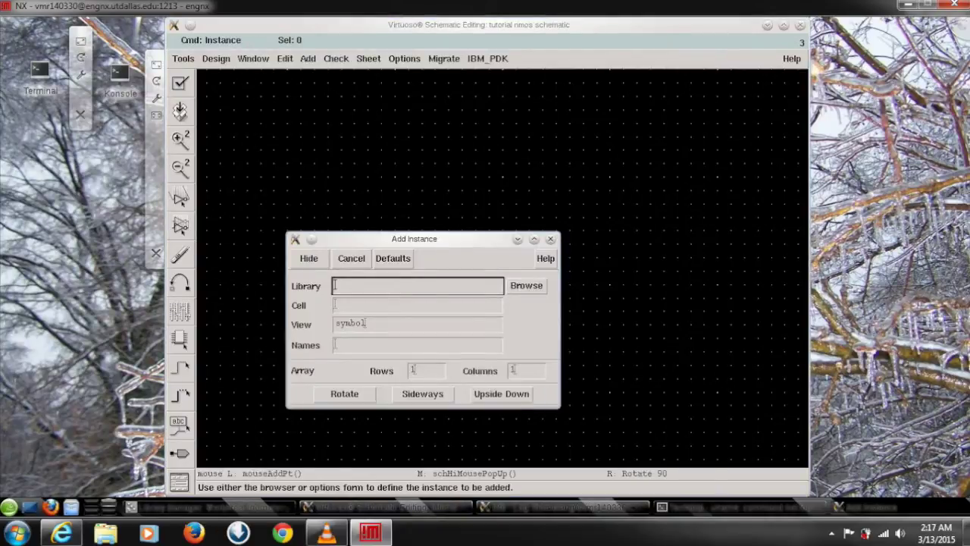
pyautogui.click(527, 285)
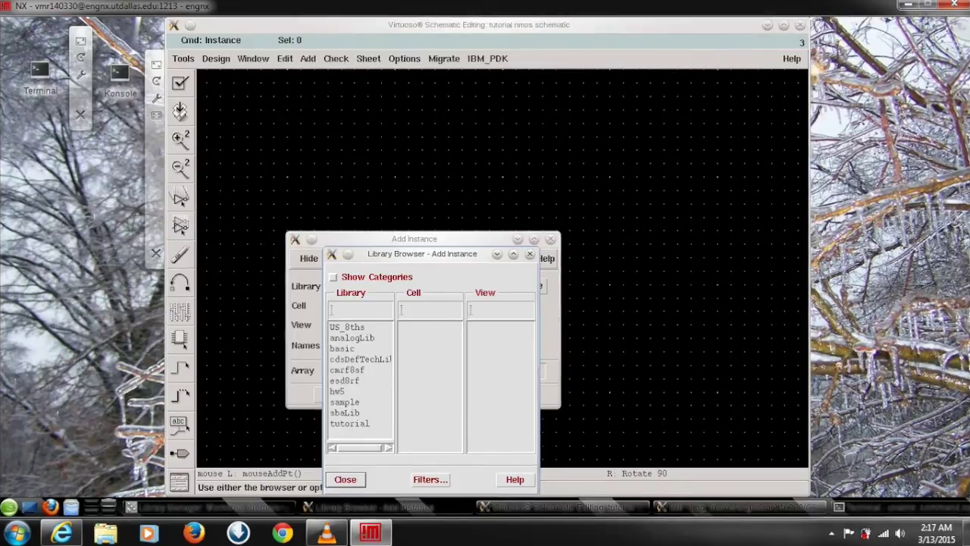
pyautogui.click(347, 370)
pyautogui.click(429, 310)
pyautogui.write('n')
pyautogui.press('BackSpace')
pyautogui.write('n')
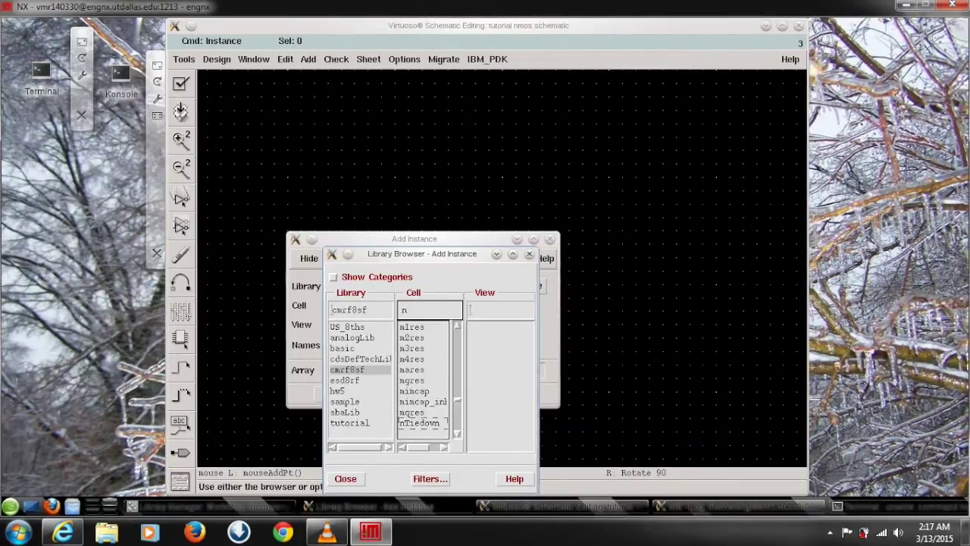
pyautogui.write('fet')
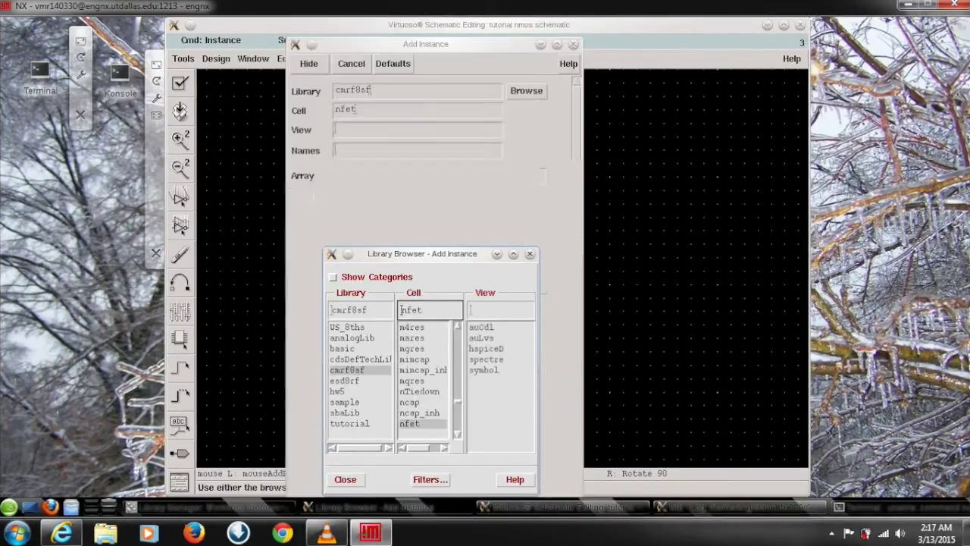
pyautogui.click(346, 479)
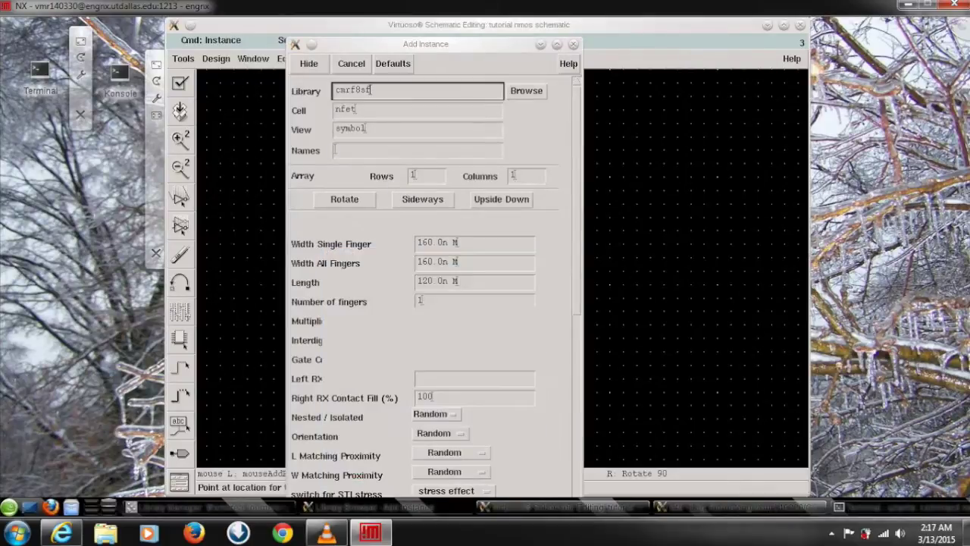
pyautogui.click(308, 64)
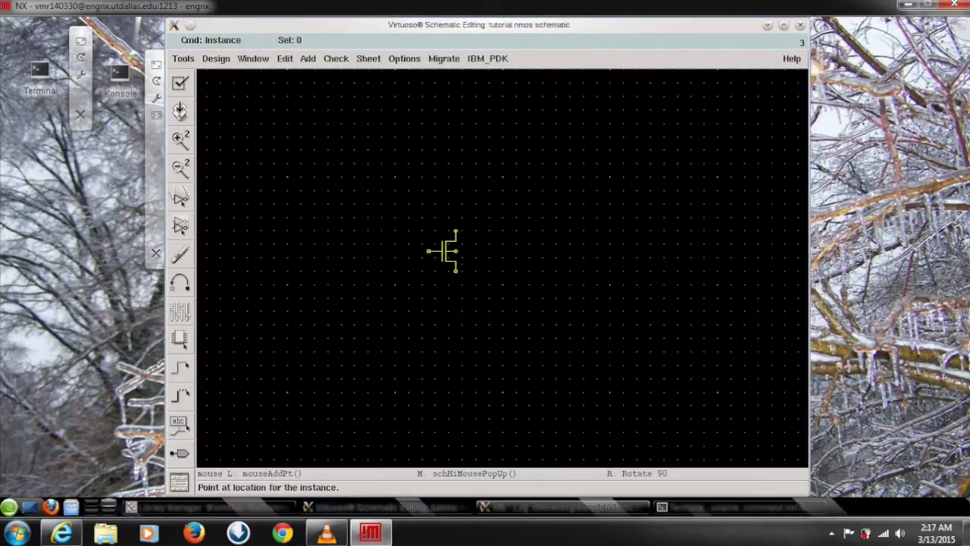
pyautogui.click(444, 250)
pyautogui.press('Escape')
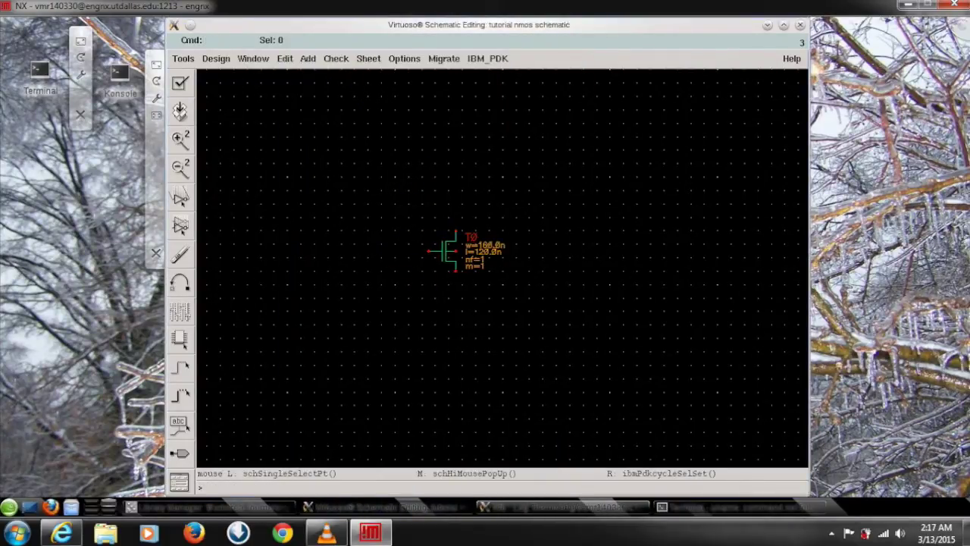
# Step: Set the placed nfet's Width Single Finger to 1u in its object properties
pyautogui.moveTo(319, 25); pyautogui.dragTo(360, 25)
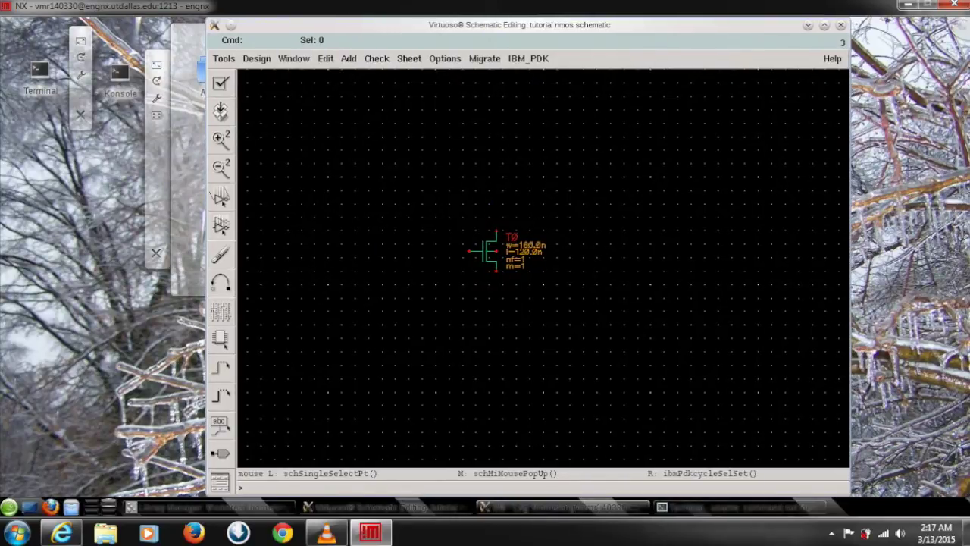
pyautogui.click(483, 250)
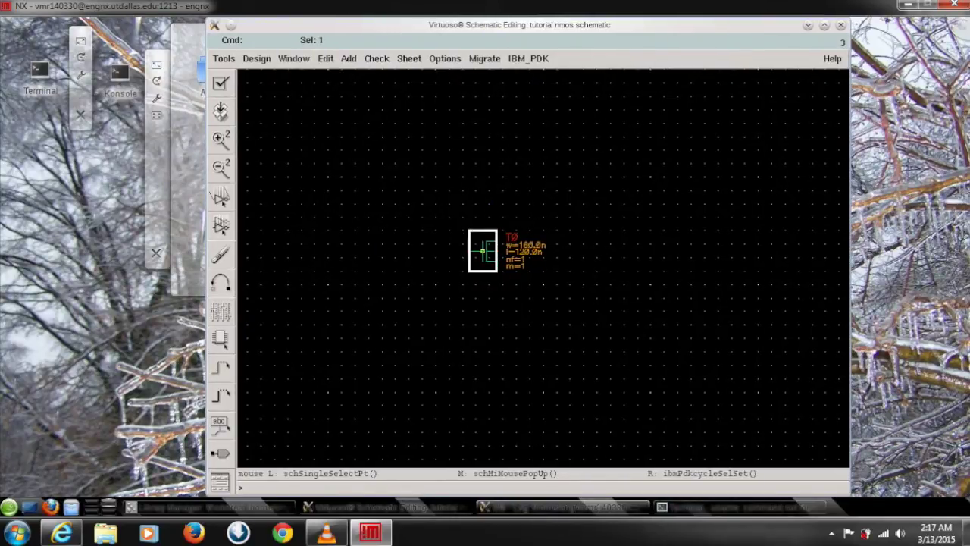
pyautogui.click(220, 337)
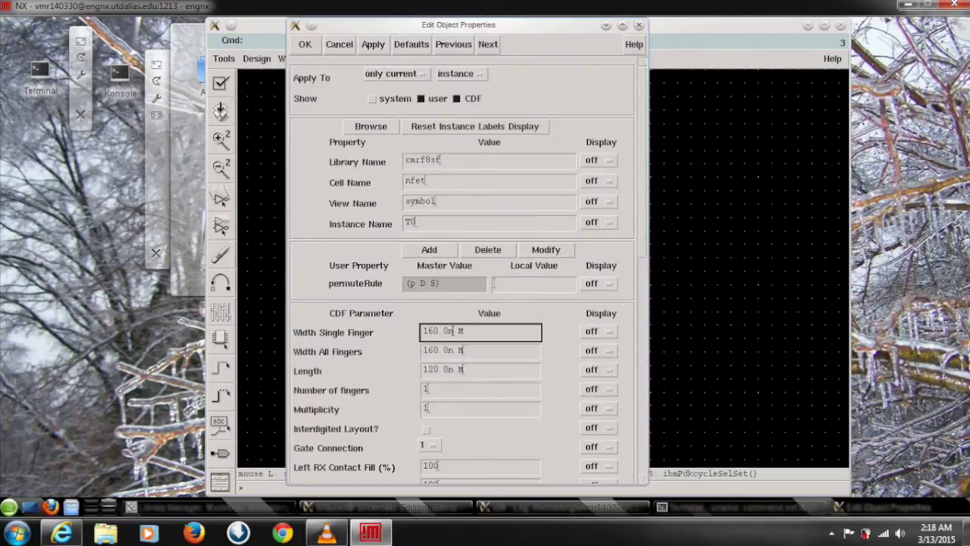
pyautogui.click(423, 331)
pyautogui.press('Delete')
pyautogui.press('Delete')
pyautogui.write('1')
pyautogui.press('Delete')
# Step: Set the nfet's Number of fingers to 30, apply the properties and deselect the transistor
pyautogui.press('Tab')
pyautogui.press('Tab')
pyautogui.press('Tab')
pyautogui.press('Delete')
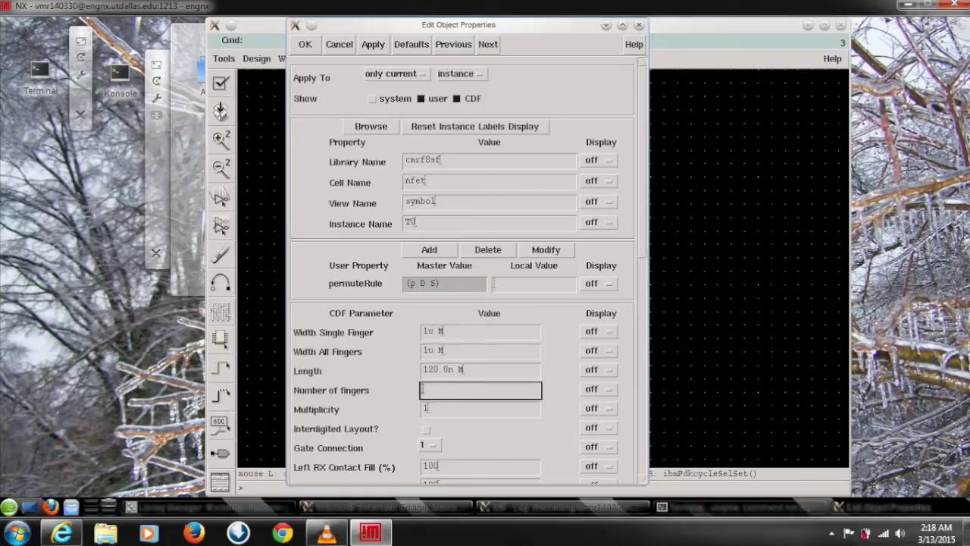
pyautogui.write('30')
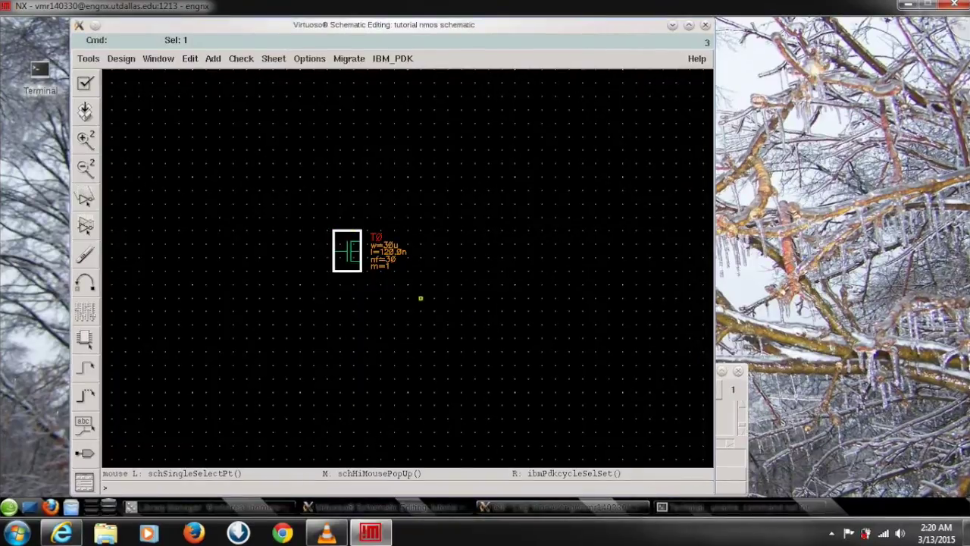
pyautogui.click(470, 317)
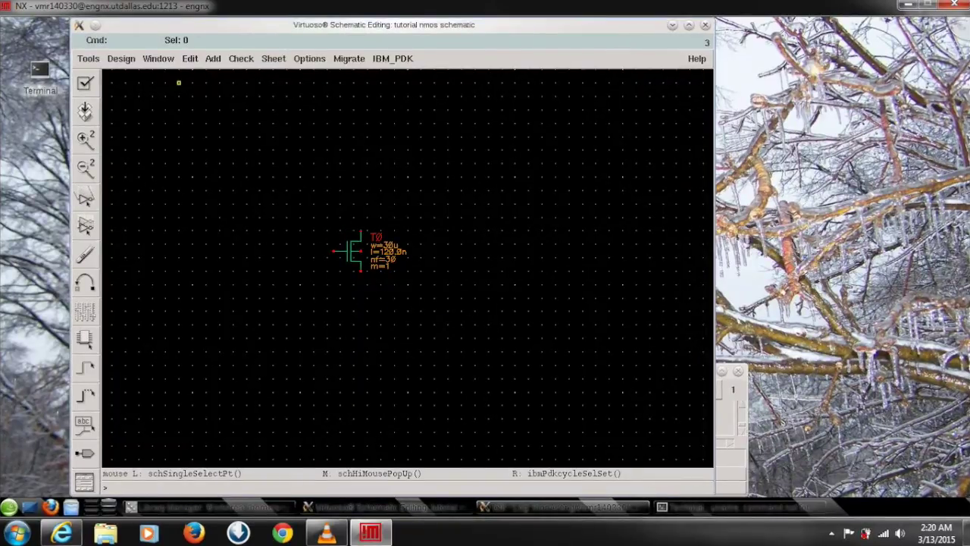
pyautogui.click(213, 58)
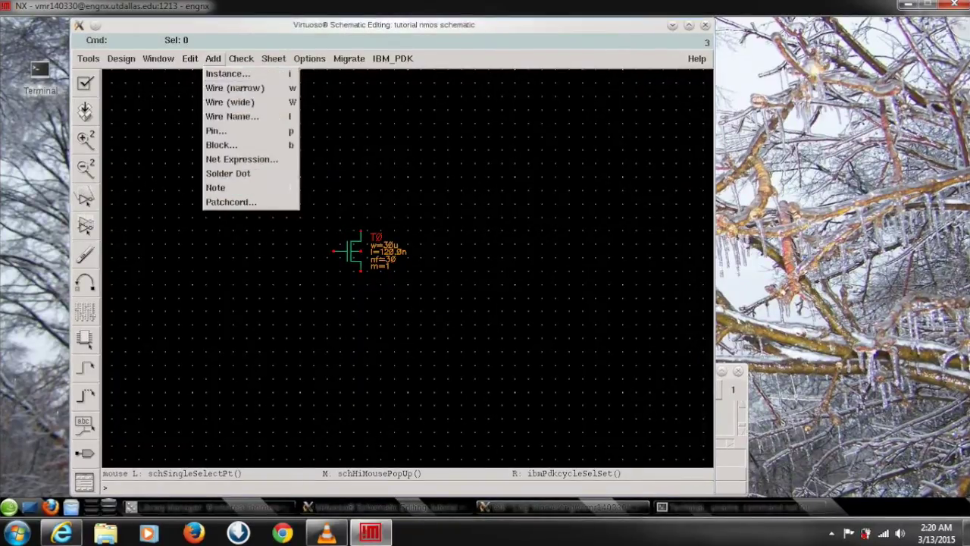
pyautogui.click(228, 72)
pyautogui.press('Escape')
pyautogui.press('i')
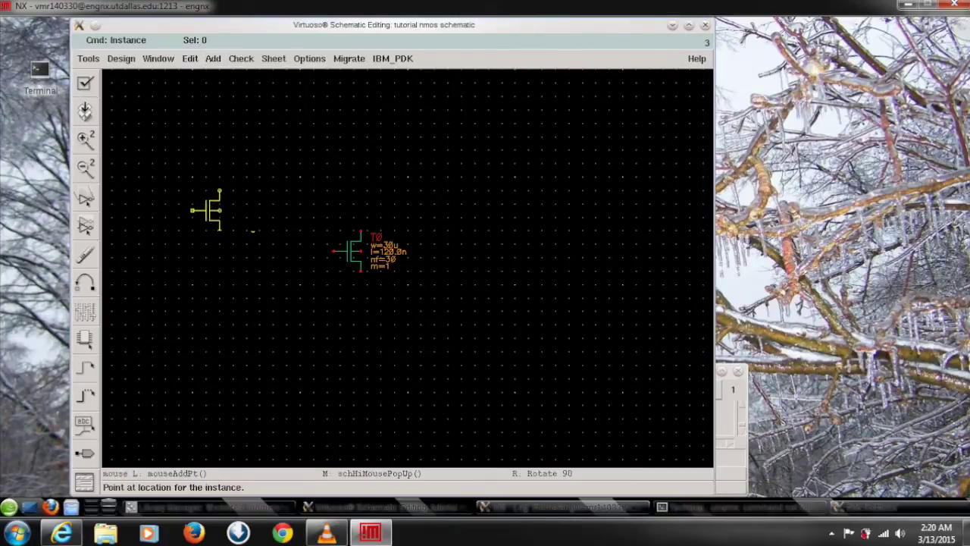
pyautogui.press('Escape')
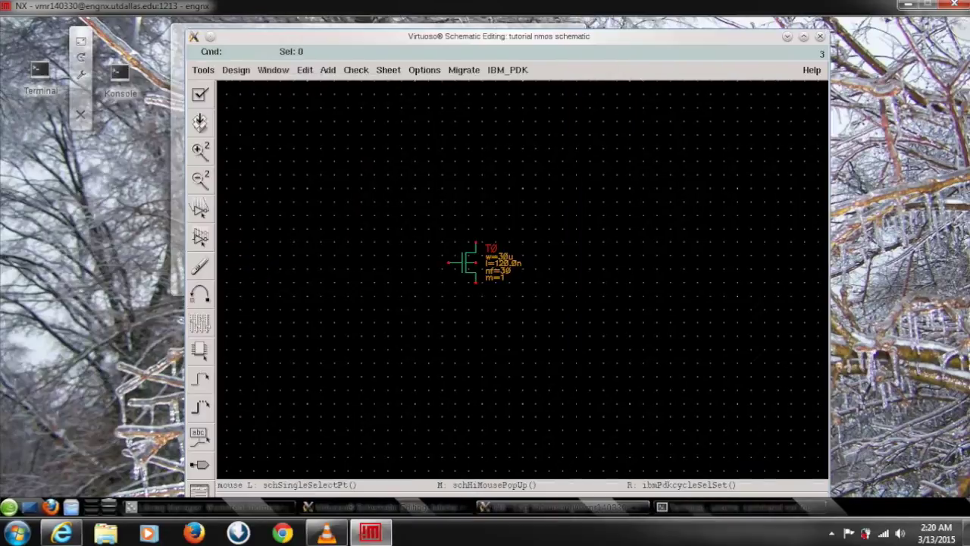
# Step: Place two vdc voltage source symbols from analogLib, one on each side of the nfet
pyautogui.click(327, 69)
pyautogui.click(328, 70)
pyautogui.click(327, 69)
pyautogui.click(343, 85)
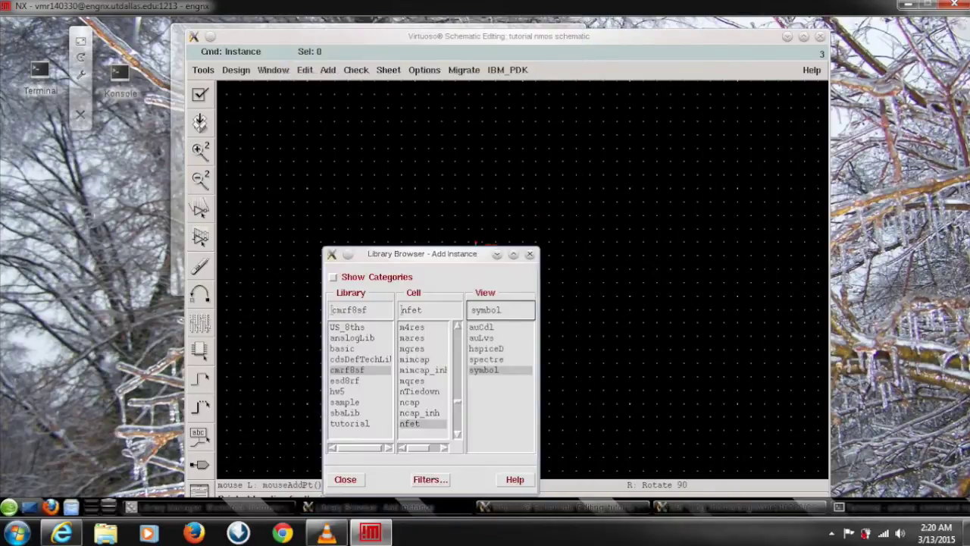
pyautogui.click(353, 338)
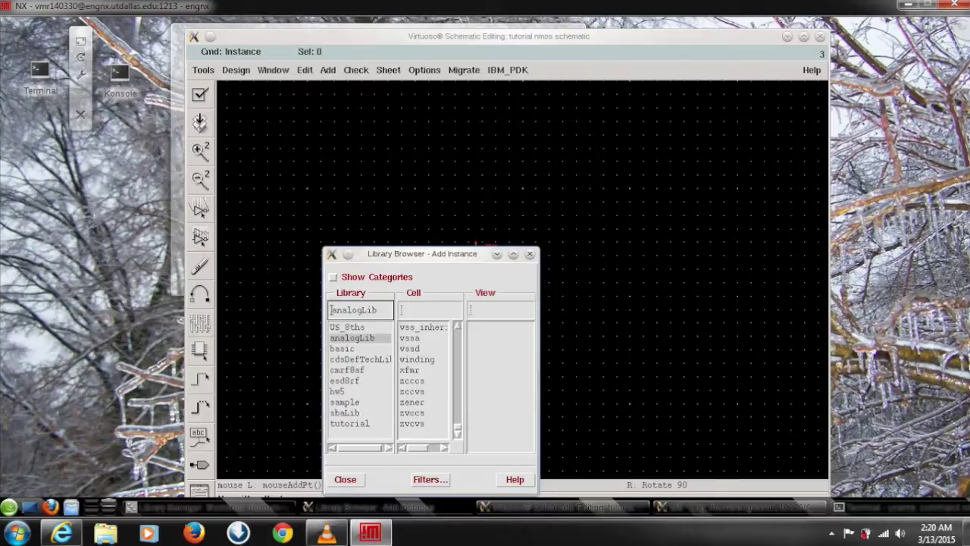
pyautogui.click(418, 379)
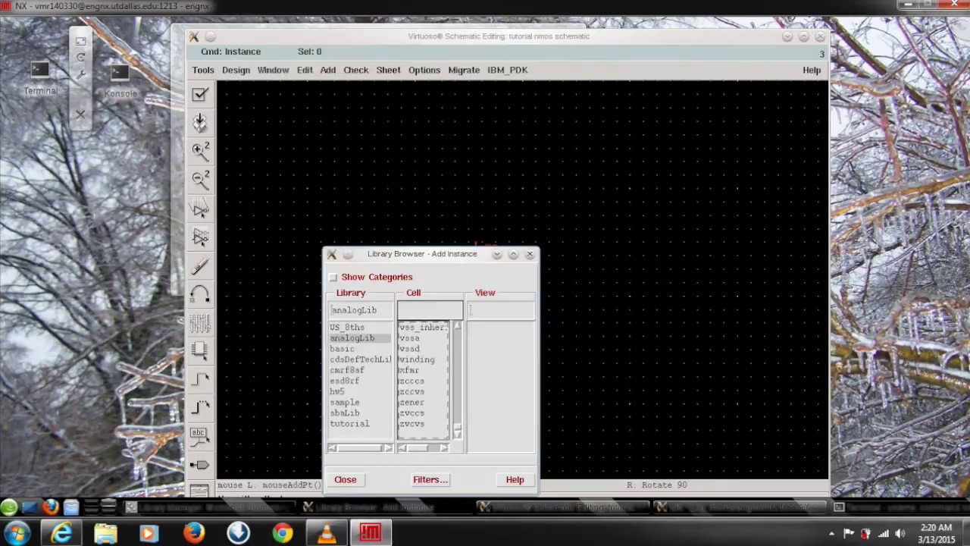
pyautogui.write('vdc')
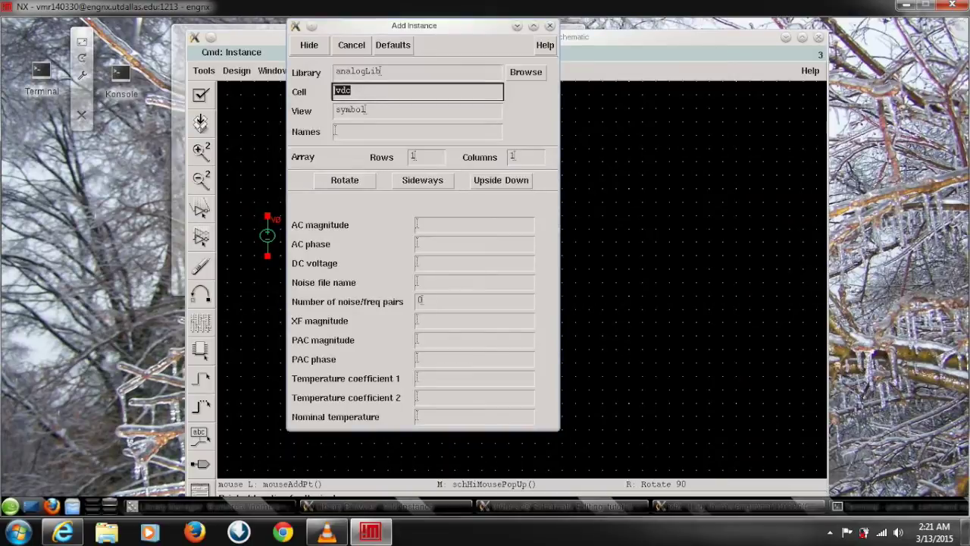
# Step: Place one gnd symbol from analogLib below and to the right of the nfet, then end instance placement
pyautogui.write('gnd')
pyautogui.click(596, 329)
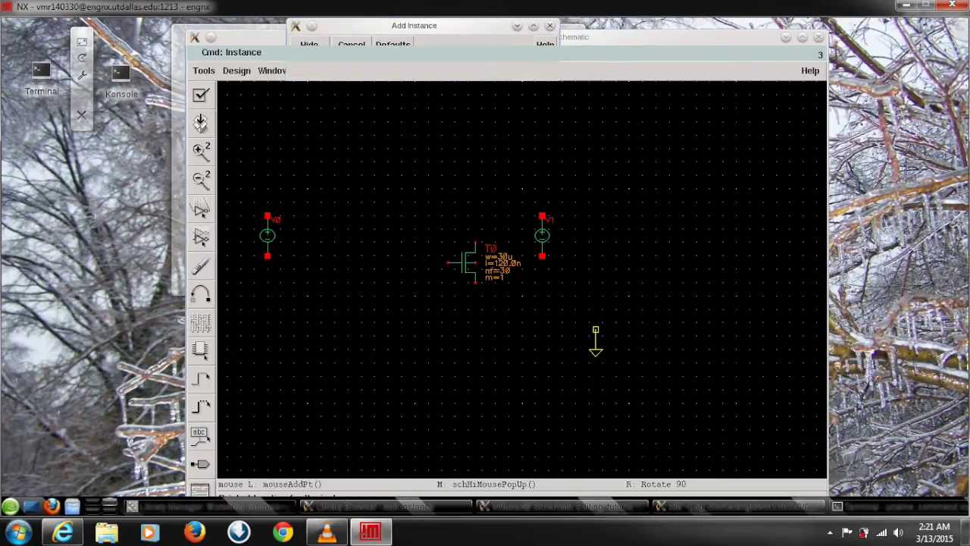
pyautogui.click(596, 331)
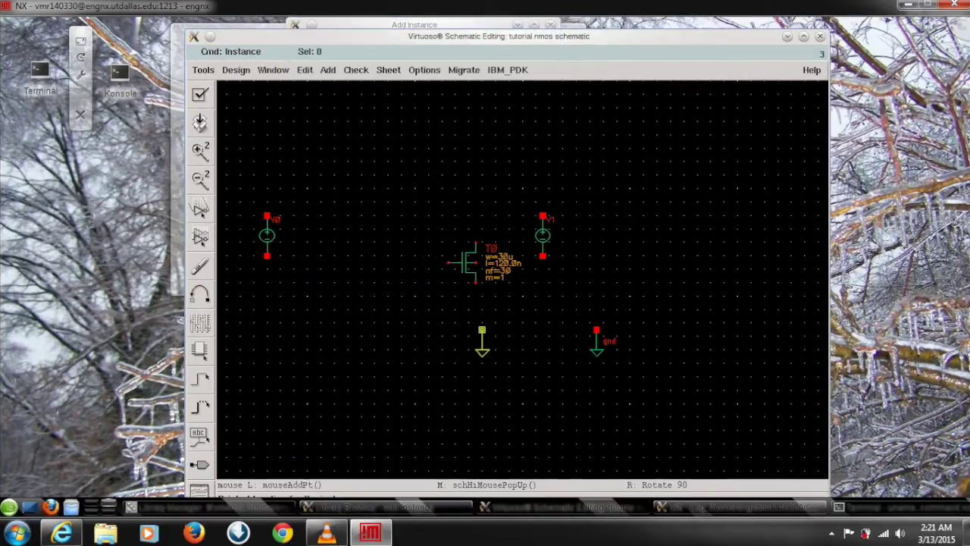
pyautogui.press('Escape')
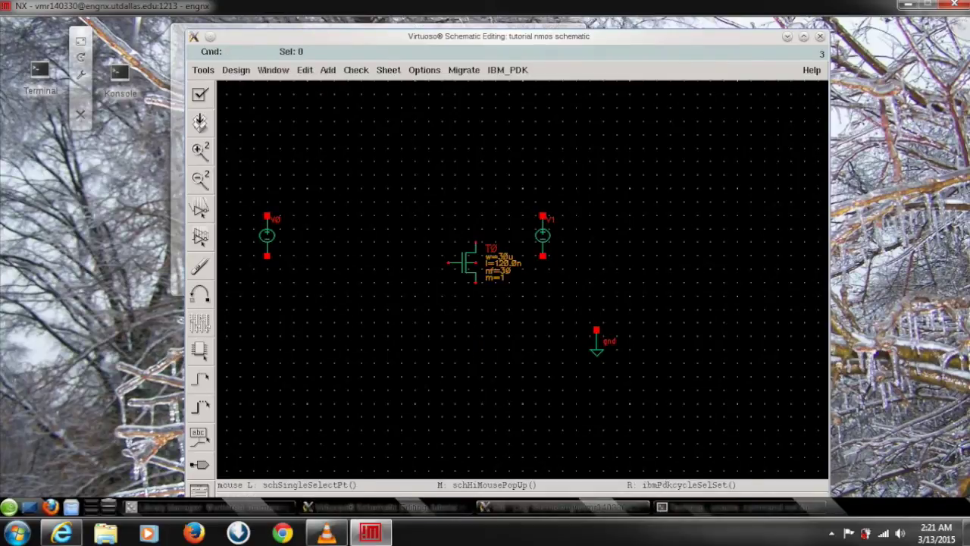
# Step: Move the gnd symbol directly beneath the nfet's source terminal
pyautogui.moveTo(498, 36); pyautogui.dragTo(461, 44)
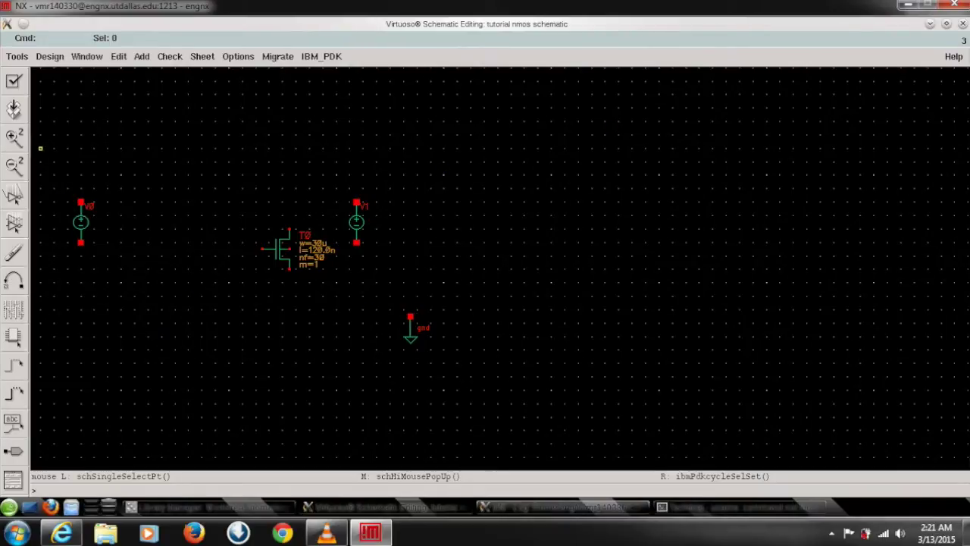
pyautogui.click(13, 137)
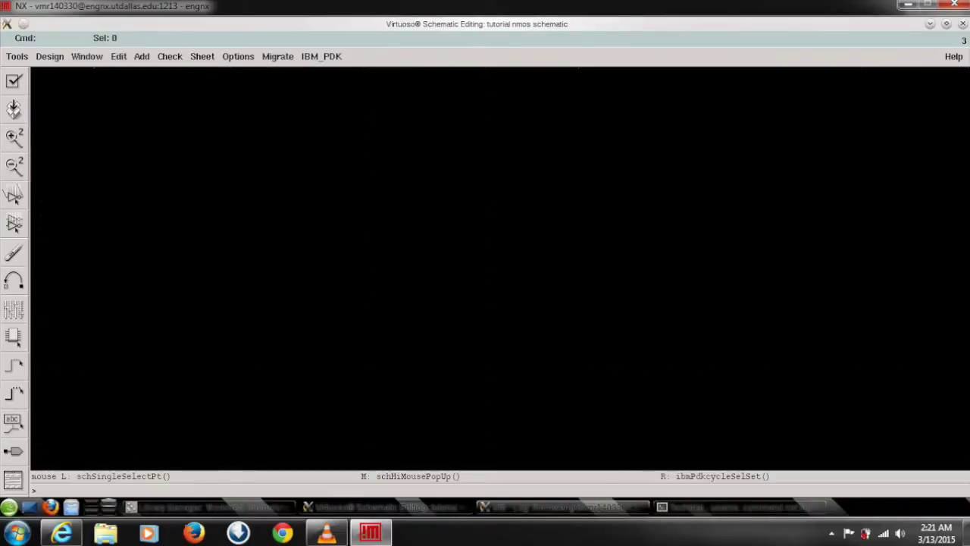
pyautogui.press('Left')
pyautogui.press('Right')
pyautogui.press('Left')
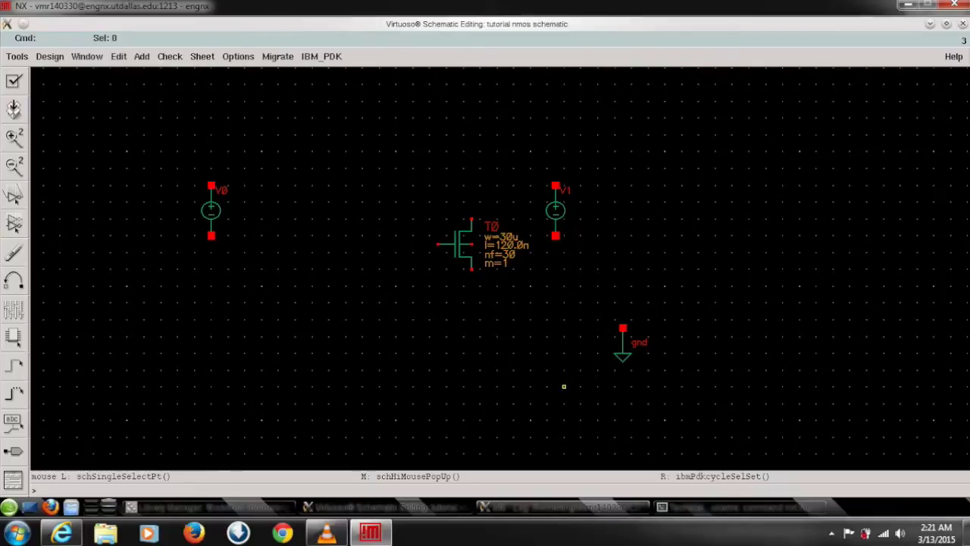
pyautogui.moveTo(665, 370); pyautogui.dragTo(690, 395)
pyautogui.click(624, 328)
pyautogui.press('s')
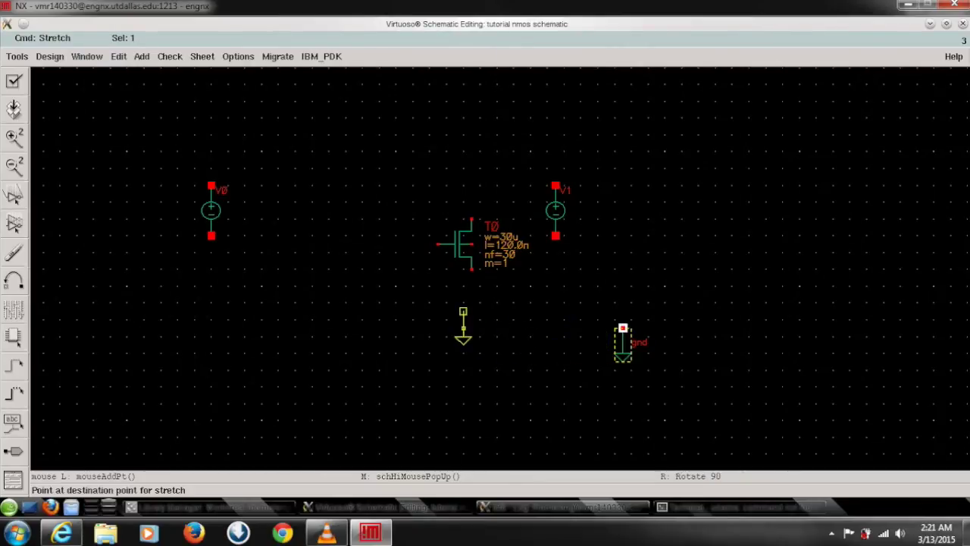
pyautogui.click(472, 326)
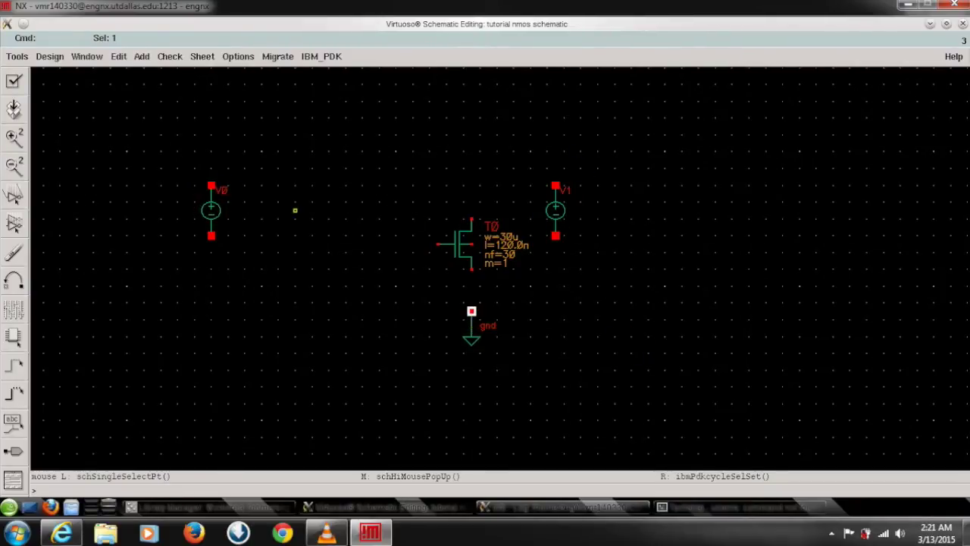
# Step: Move voltage source V0 closer to the nfet, just below and left of its gate, and deselect it
pyautogui.moveTo(211, 210); pyautogui.dragTo(362, 269)
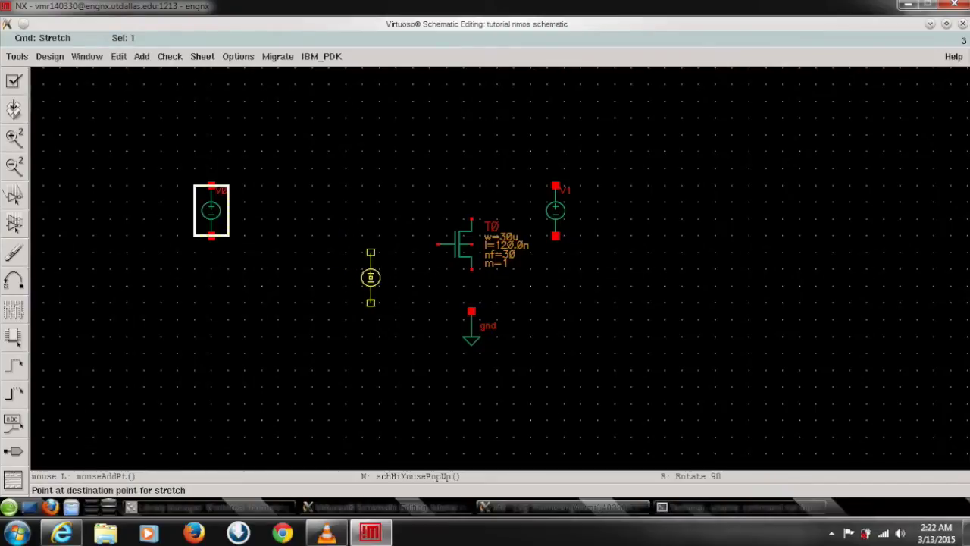
pyautogui.click(371, 277)
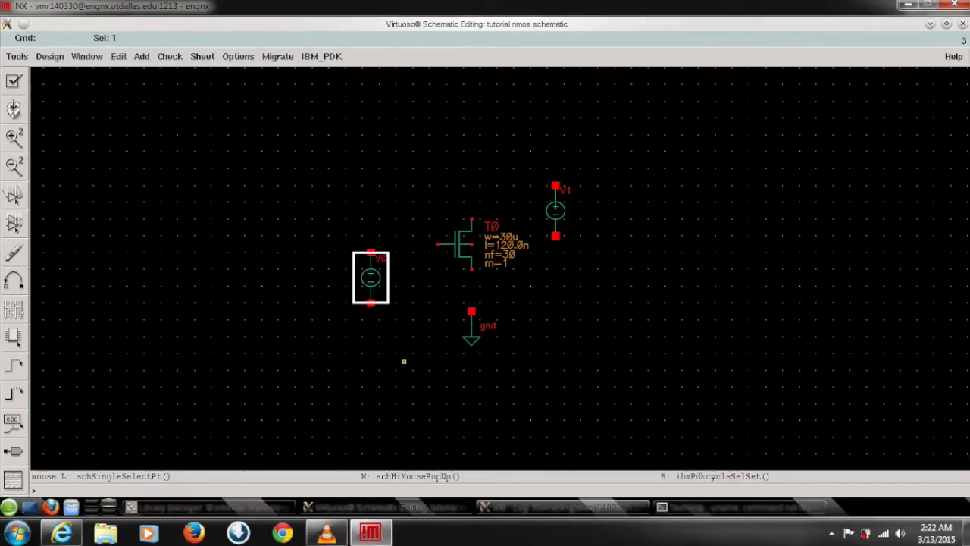
pyautogui.click(395, 361)
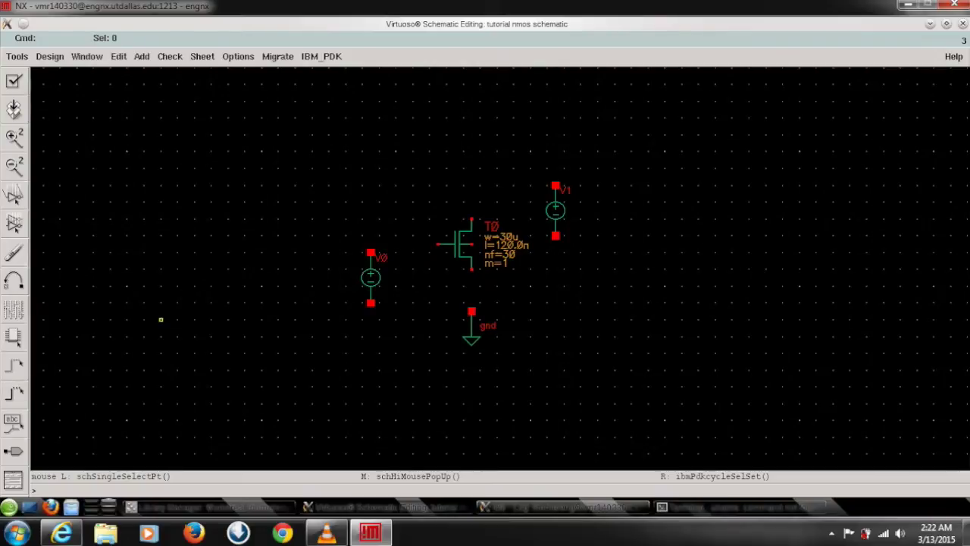
# Step: Wire the nfet's gate to the positive terminal of voltage source V0
pyautogui.click(13, 138)
pyautogui.press('w')
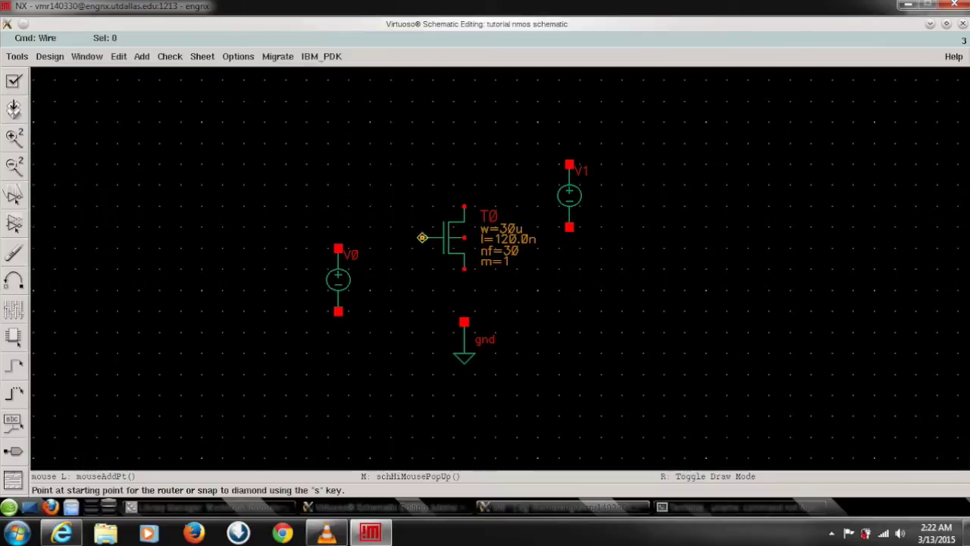
pyautogui.click(422, 238)
pyautogui.click(338, 248)
# Step: Wire V0's negative terminal and the nfet's source terminal to the gnd symbol
pyautogui.click(338, 311)
pyautogui.click(338, 311)
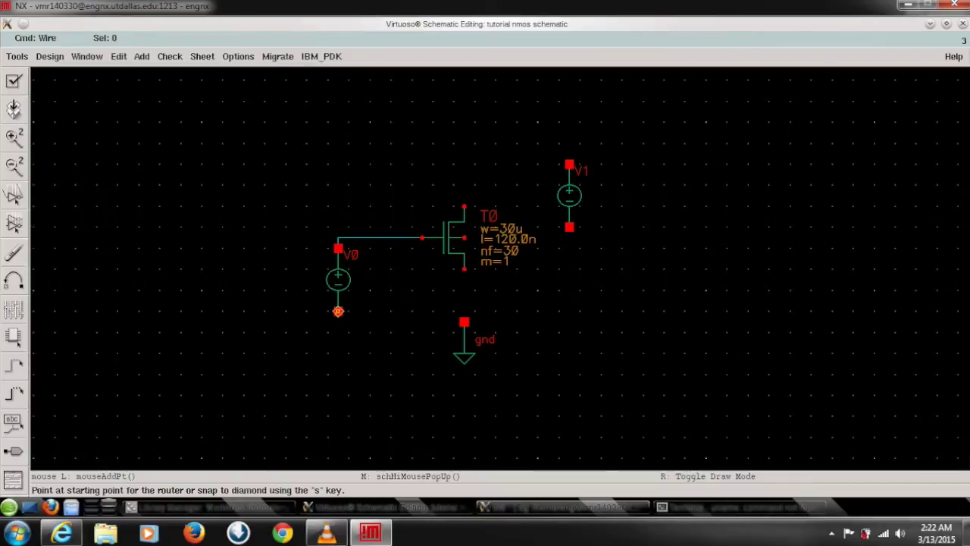
pyautogui.click(338, 310)
pyautogui.click(465, 321)
pyautogui.click(465, 322)
pyautogui.click(464, 270)
# Step: Wire the nfet's body terminal out to the right and down to the gnd symbol
pyautogui.click(465, 238)
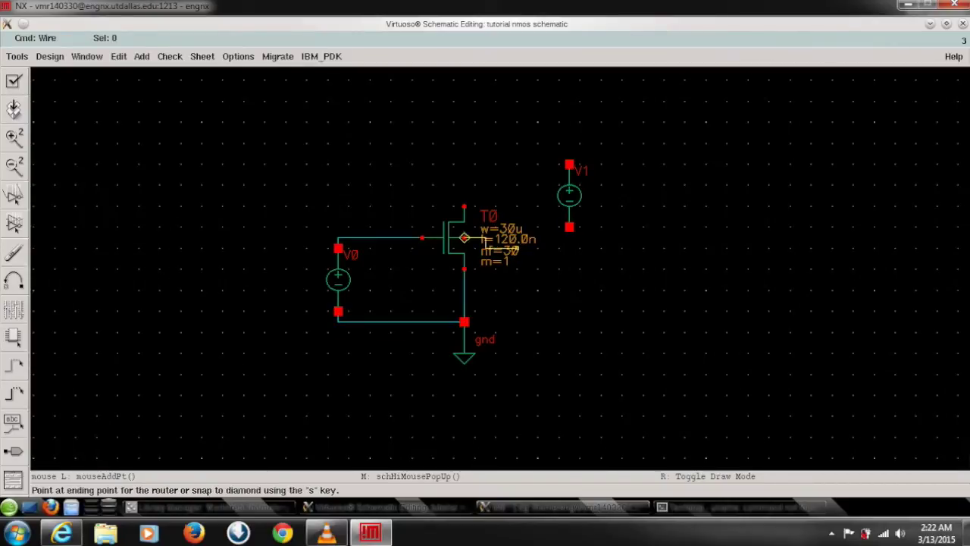
pyautogui.click(465, 237)
pyautogui.click(464, 237)
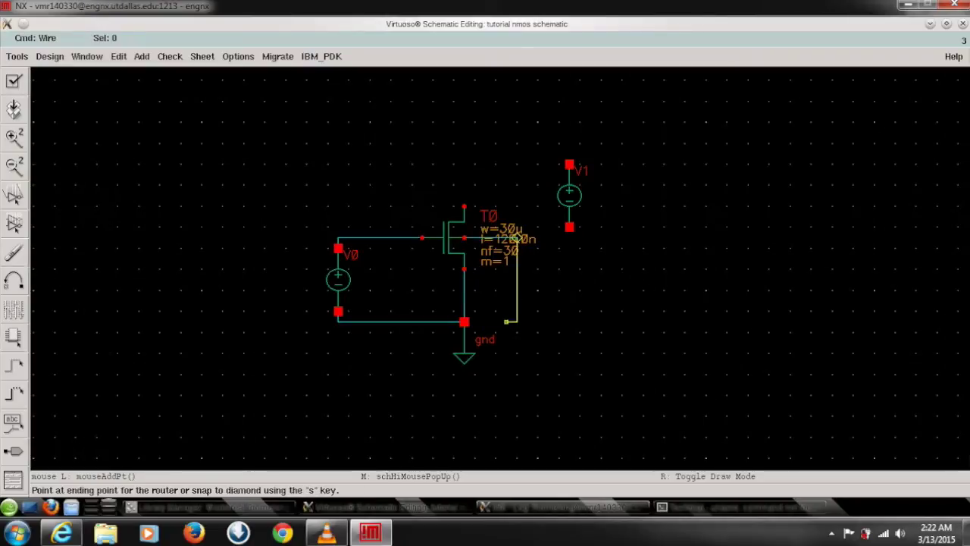
pyautogui.click(465, 321)
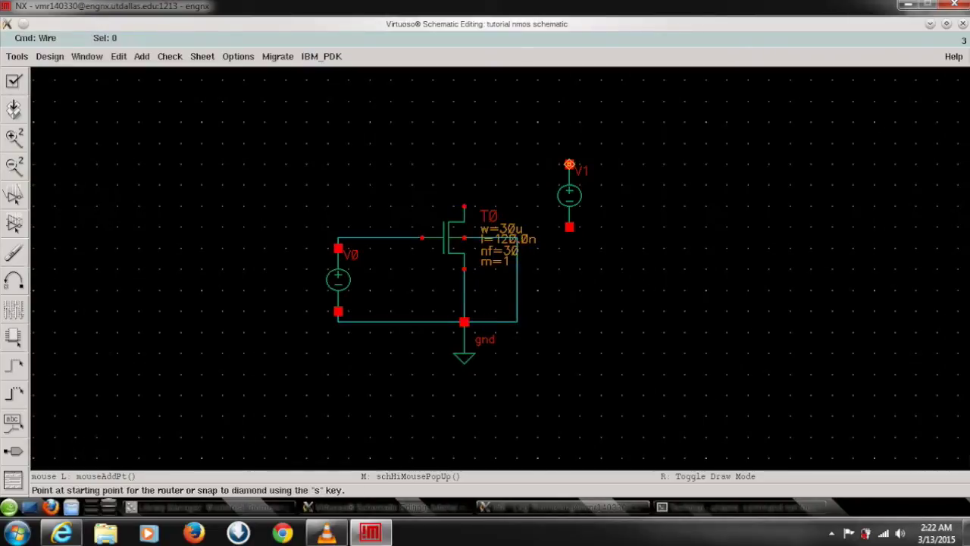
# Step: Wire the positive terminal of voltage source V1 to the nfet's drain, routing the wire above the transistor
pyautogui.click(569, 164)
pyautogui.click(464, 205)
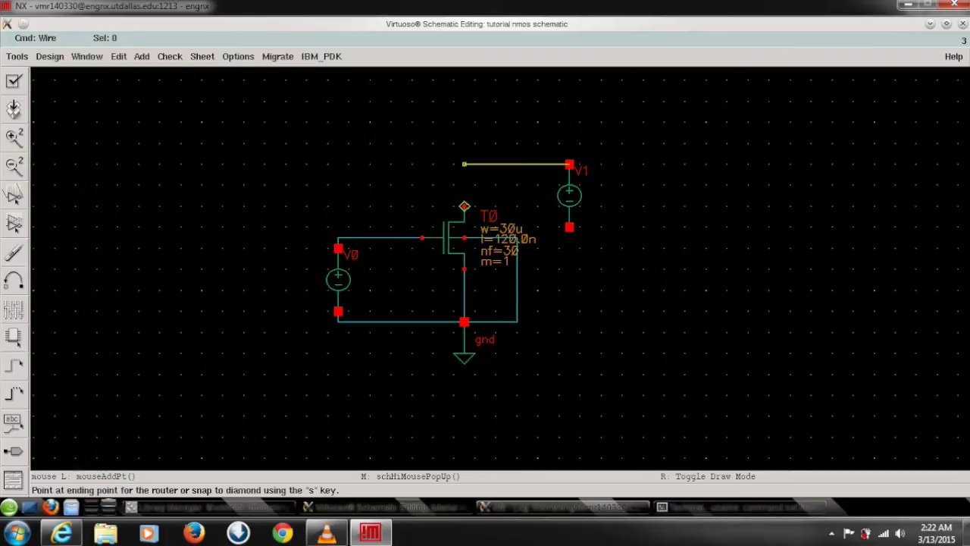
pyautogui.doubleClick(465, 164)
pyautogui.click(465, 164)
pyautogui.click(465, 206)
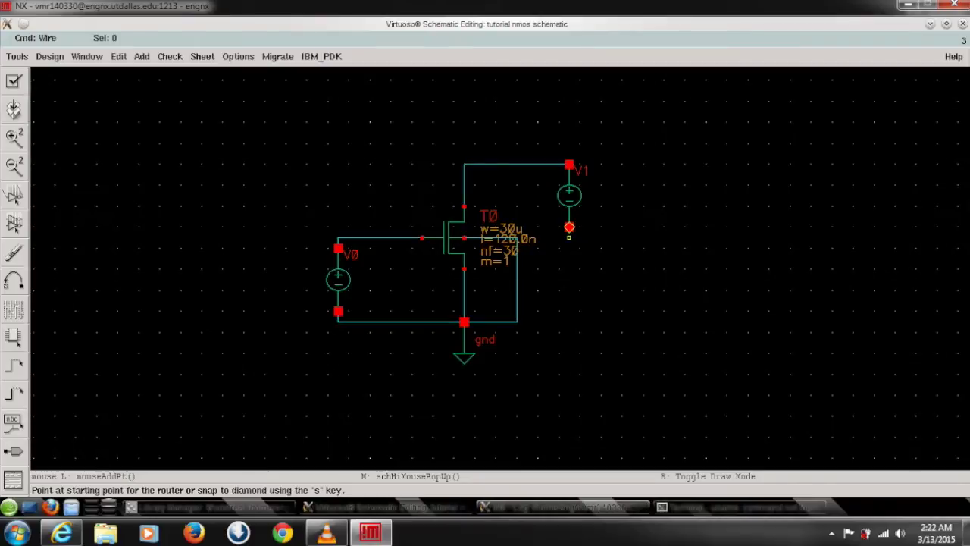
# Step: Wire V1's negative terminal to the ground net at the corner of the body wire and end wiring
pyautogui.click(569, 228)
pyautogui.press('Escape')
pyautogui.click(569, 226)
pyautogui.click(517, 322)
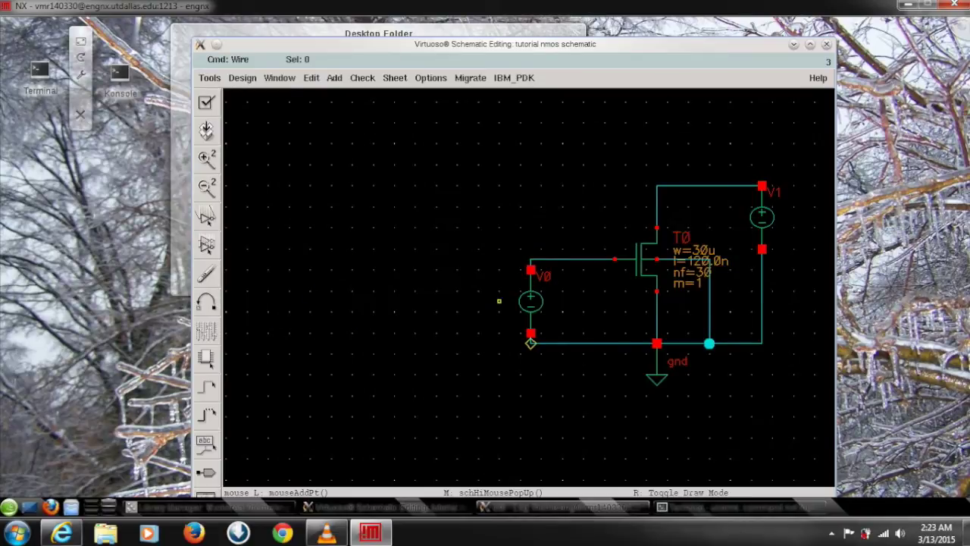
pyautogui.press('Escape')
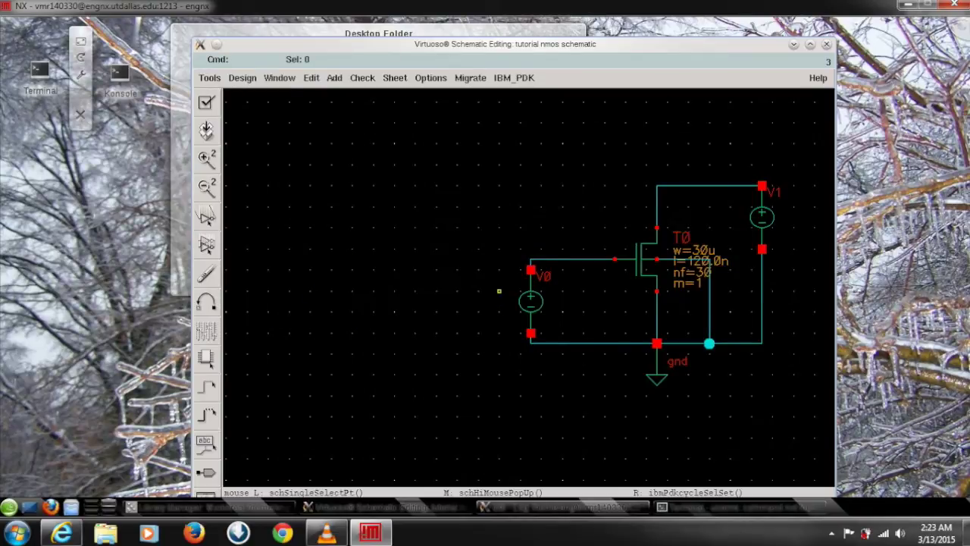
# Step: Set the DC voltage of gate source V0 to 550m in its object properties
pyautogui.click(542, 300)
pyautogui.click(541, 301)
pyautogui.click(541, 301)
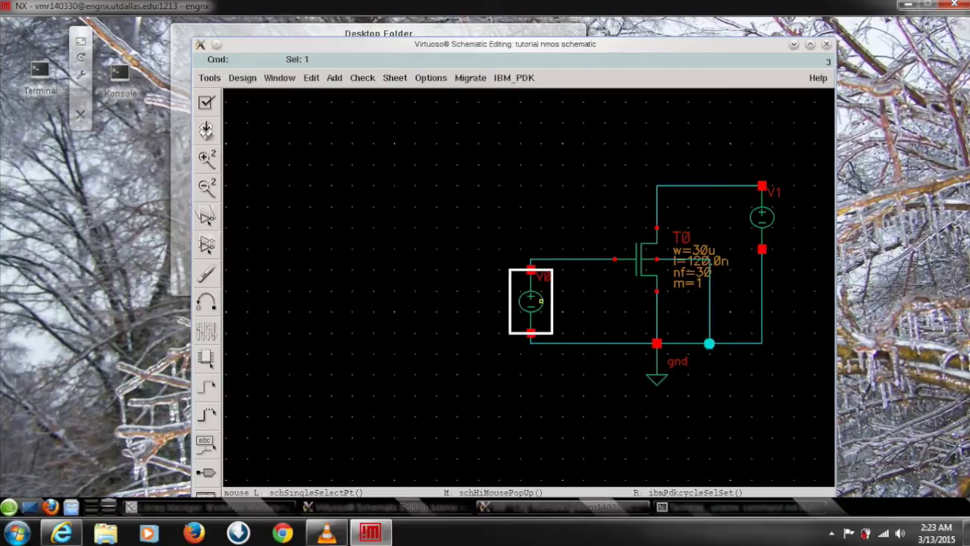
pyautogui.click(208, 362)
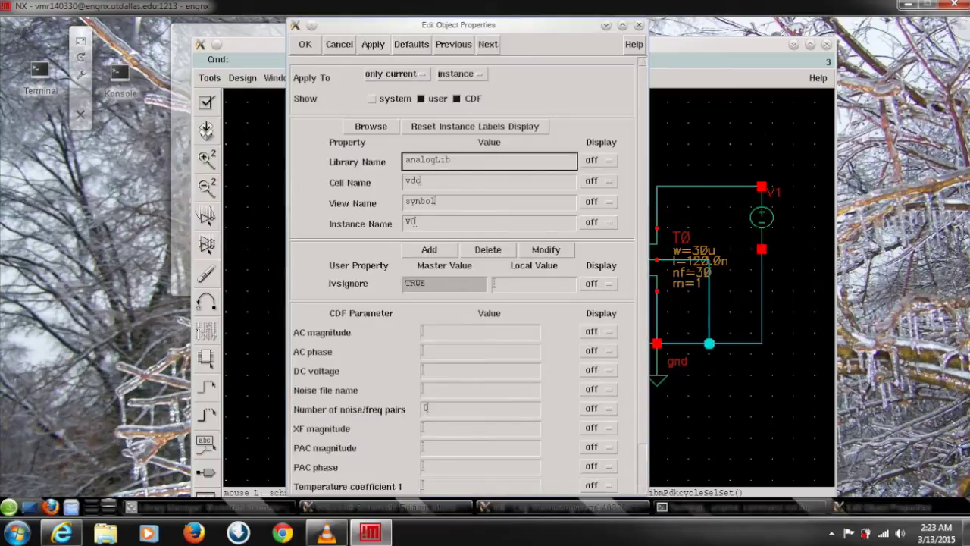
pyautogui.click(481, 370)
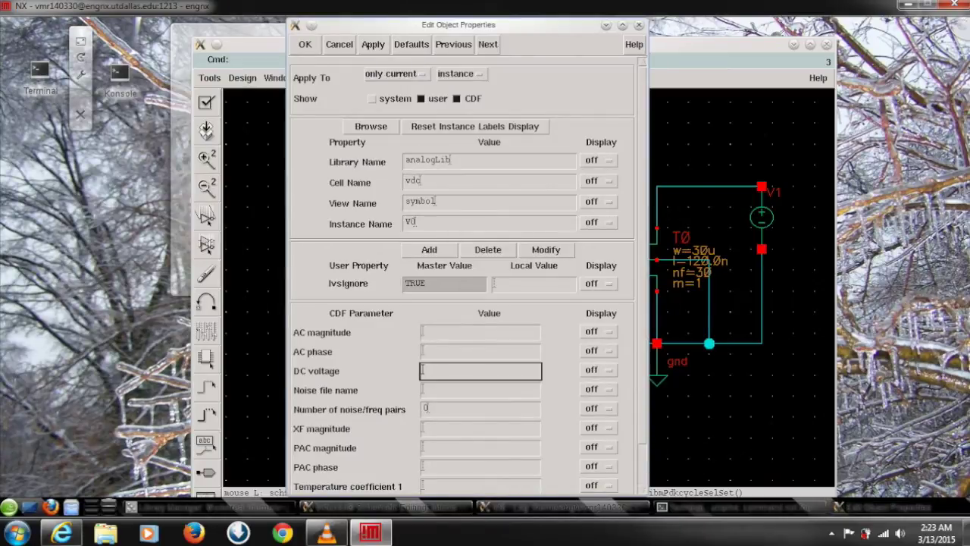
pyautogui.write('550m')
pyautogui.press('Return')
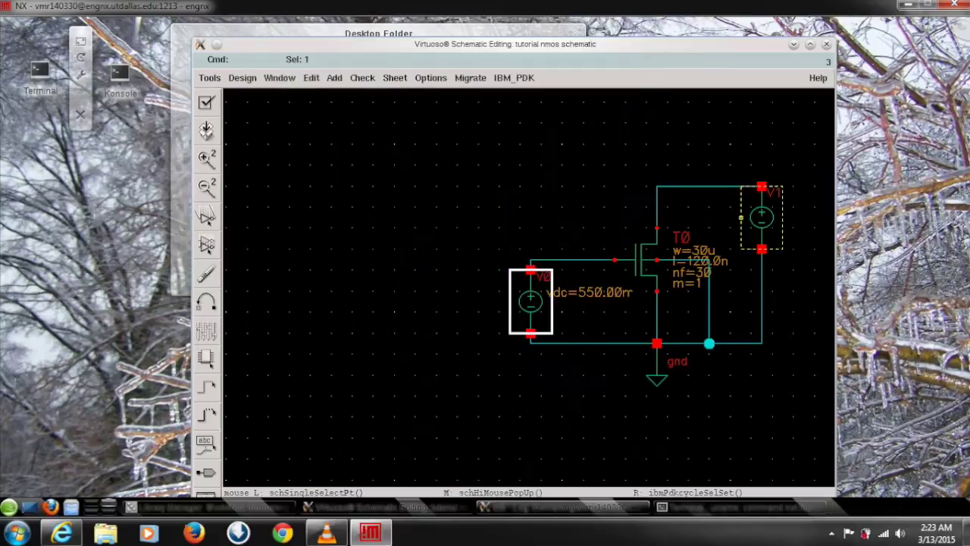
# Step: Set the DC voltage of drain source V1 to the variable vd in its object properties
pyautogui.click(749, 218)
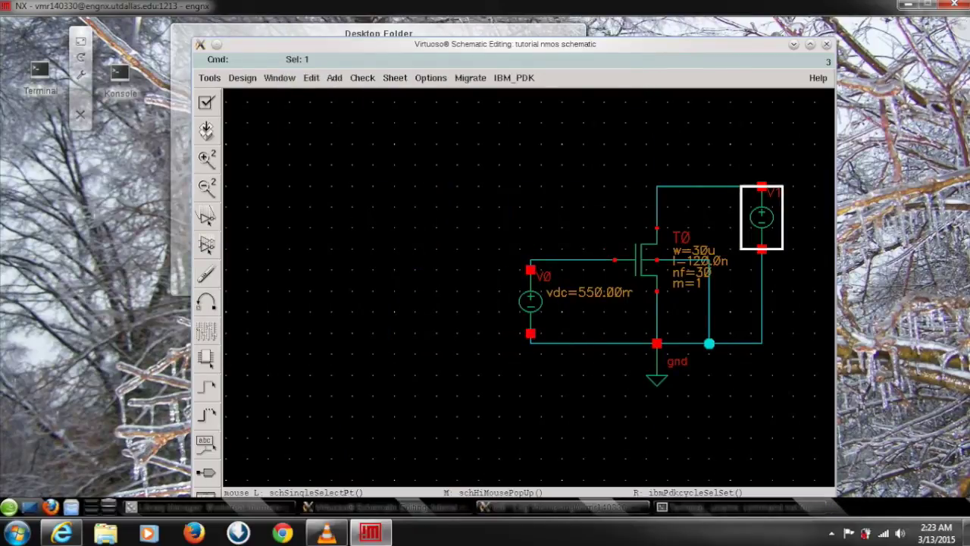
pyautogui.click(207, 331)
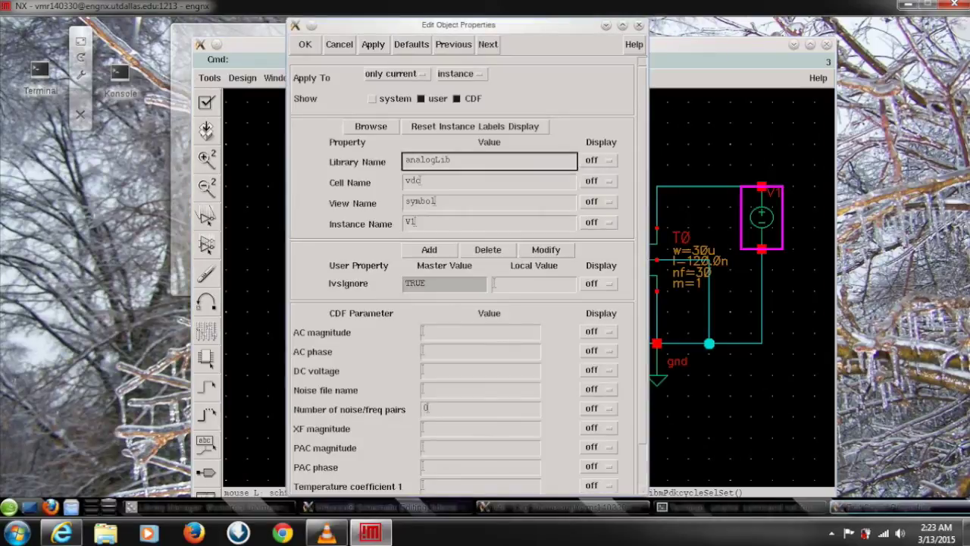
pyautogui.click(480, 371)
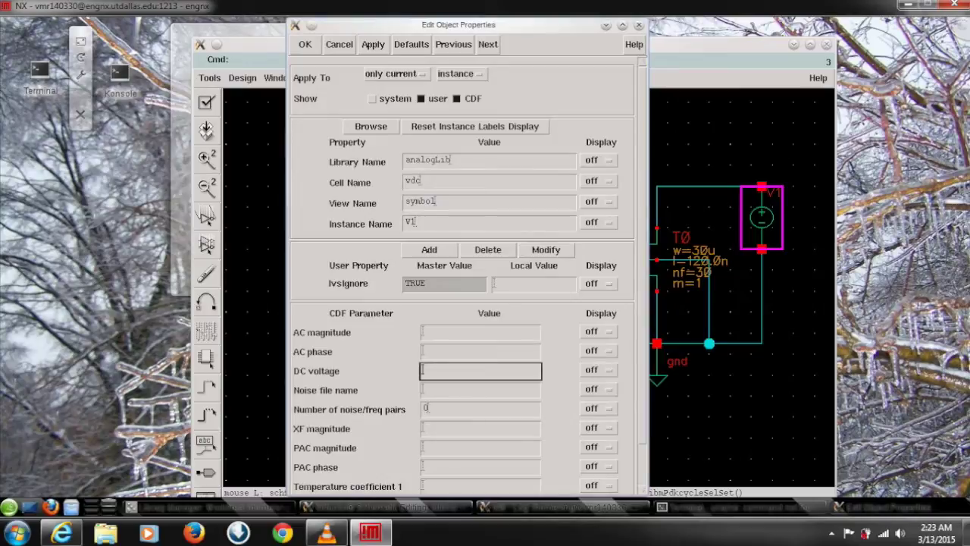
pyautogui.write('vdc')
pyautogui.press('BackSpace')
pyautogui.press('Return')
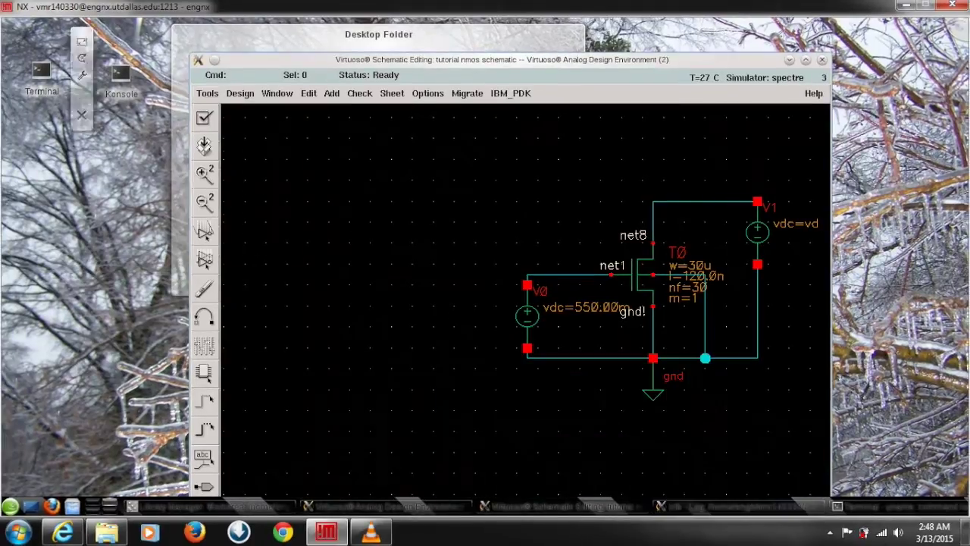
# Step: Open the Analog Design Environment for the nmos schematic and set the allModels.scs model library section to tt
pyautogui.click(207, 93)
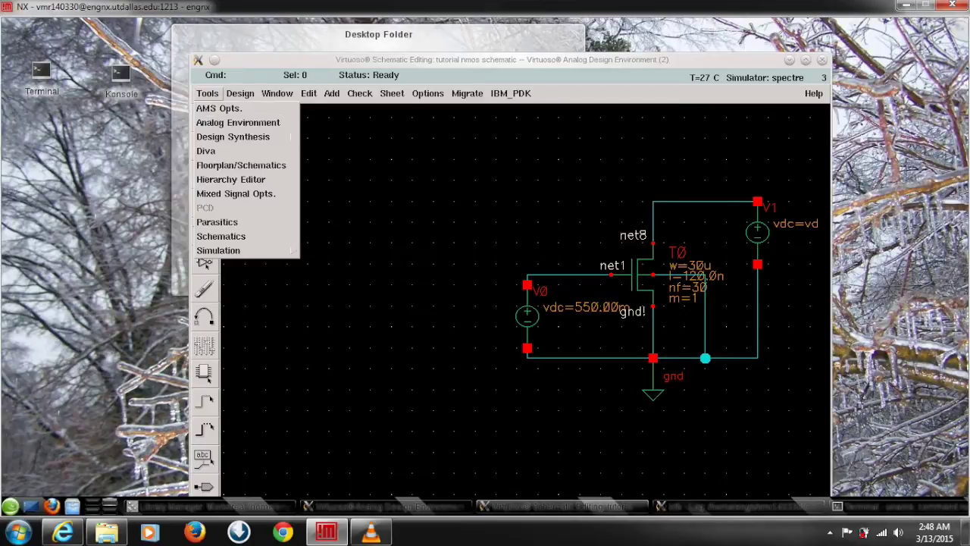
pyautogui.click(238, 123)
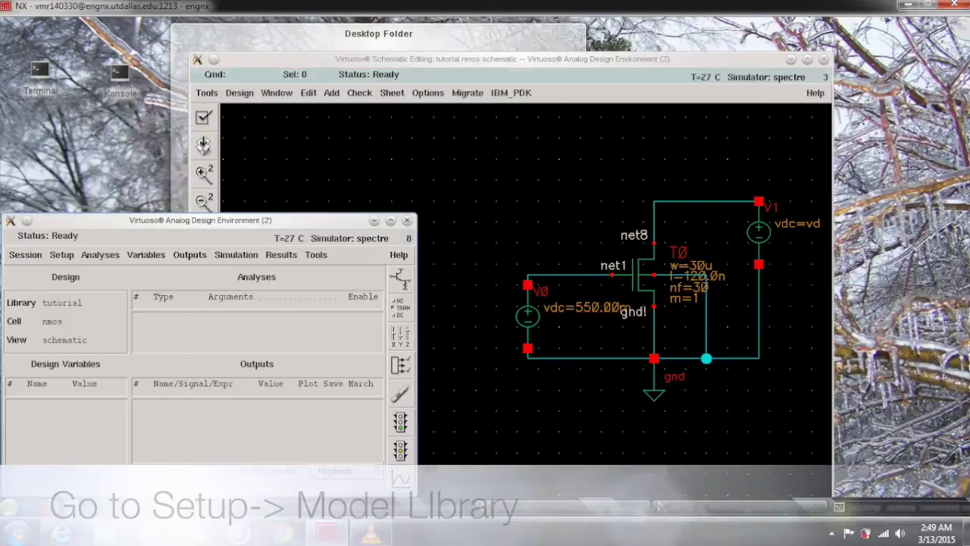
pyautogui.click(62, 255)
pyautogui.click(86, 298)
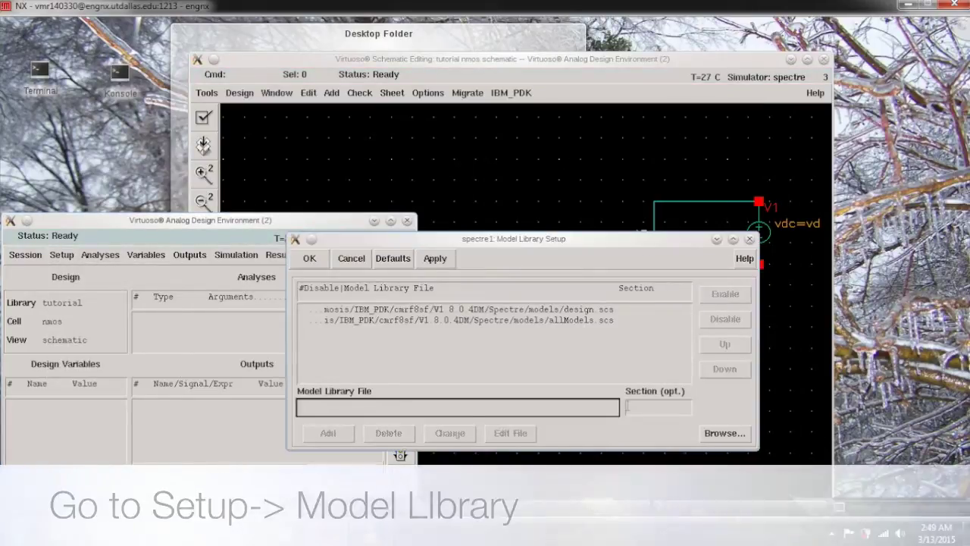
pyautogui.click(468, 310)
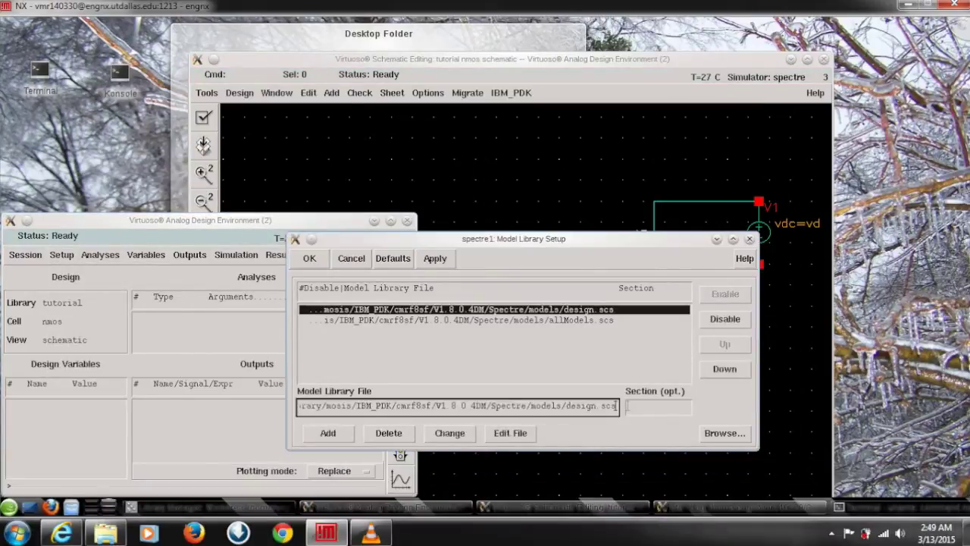
pyautogui.click(469, 320)
pyautogui.click(627, 406)
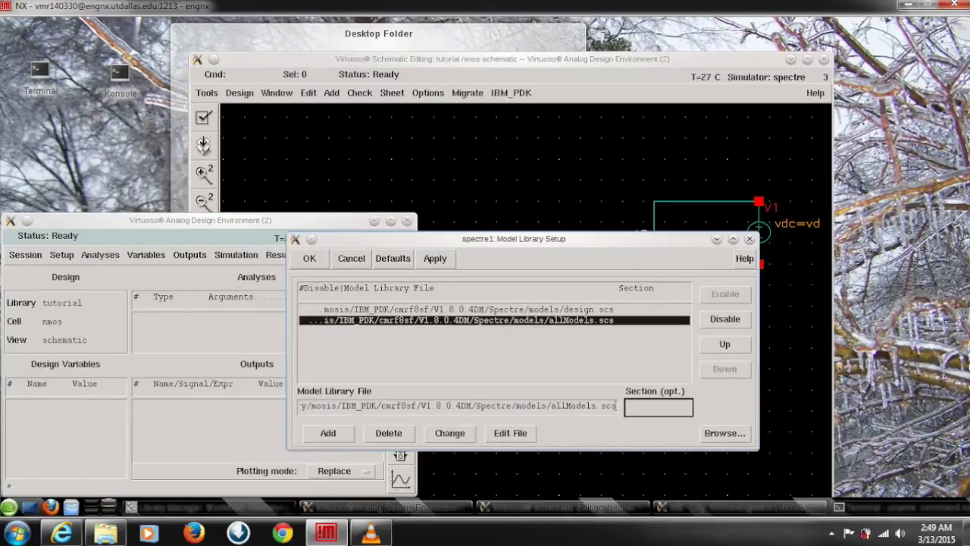
pyautogui.write('tt')
pyautogui.press('Return')
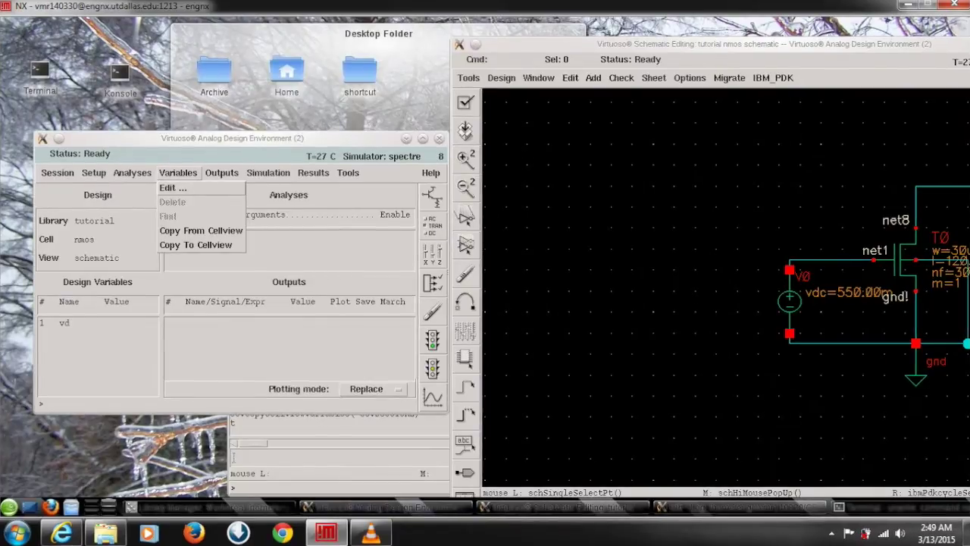
# Step: Copy the design variables from the cellview into the simulation setup and select vd
pyautogui.click(200, 230)
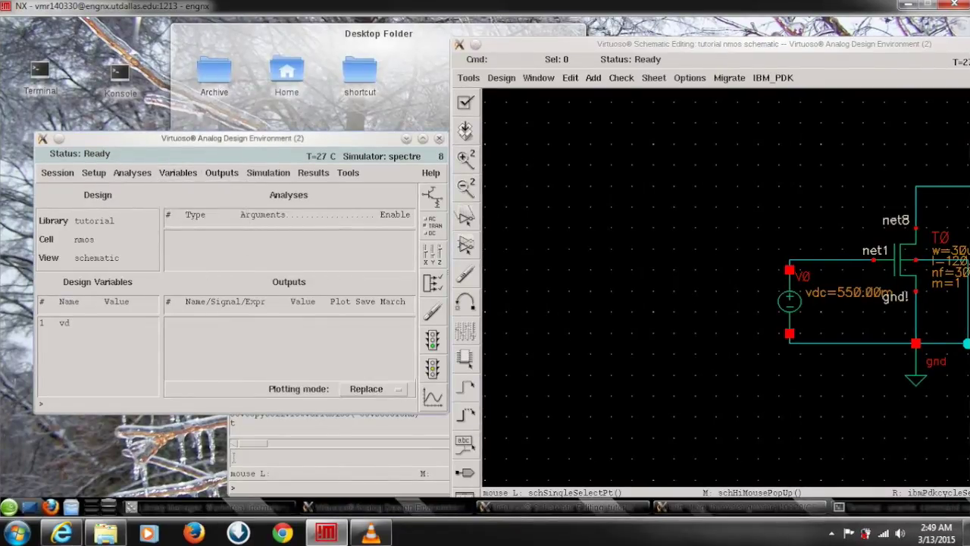
pyautogui.click(65, 323)
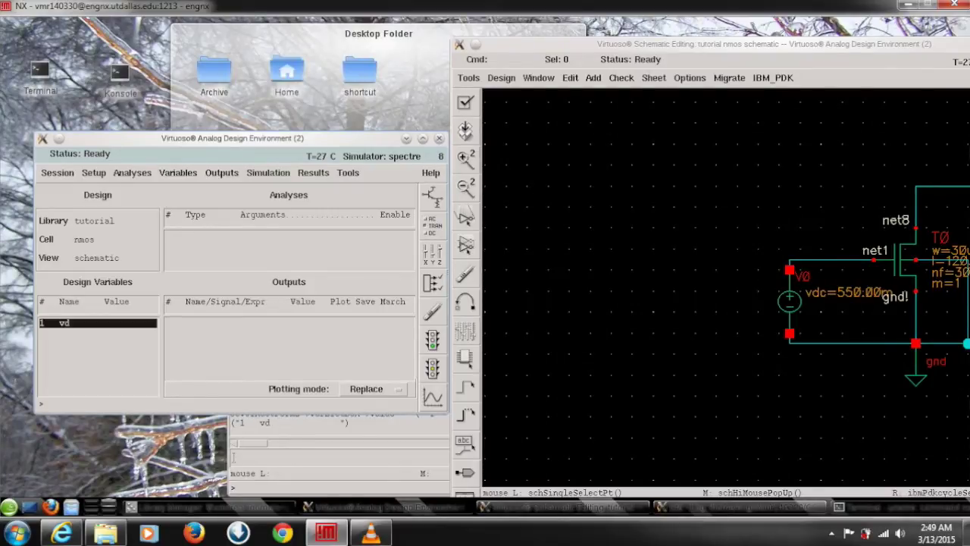
# Step: Choose a dc analysis that saves the DC operating point and sweeps a design variable
pyautogui.click(132, 173)
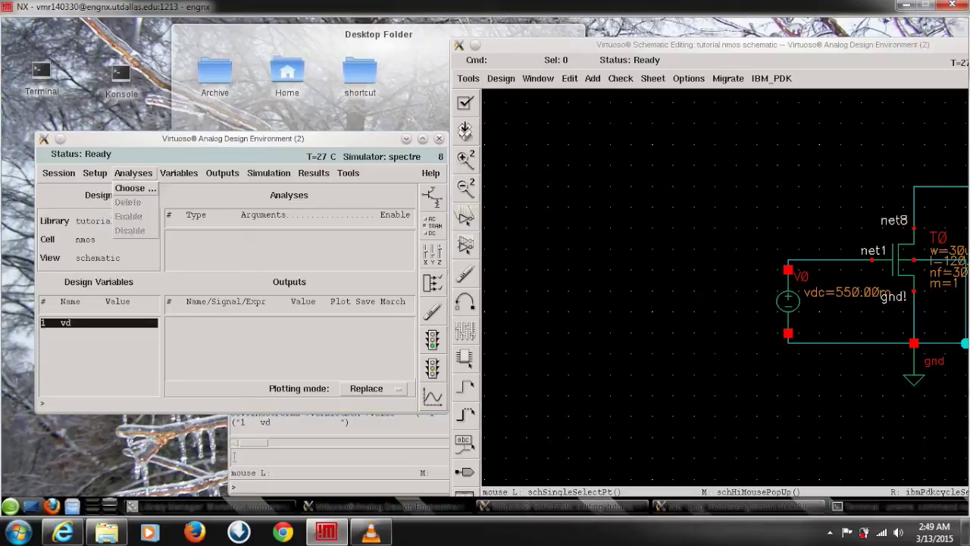
pyautogui.click(135, 187)
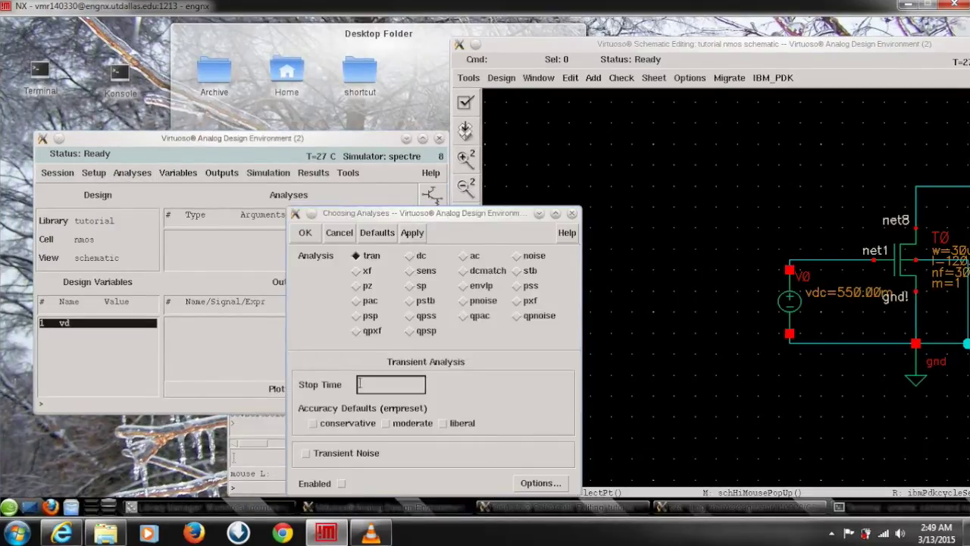
pyautogui.click(410, 256)
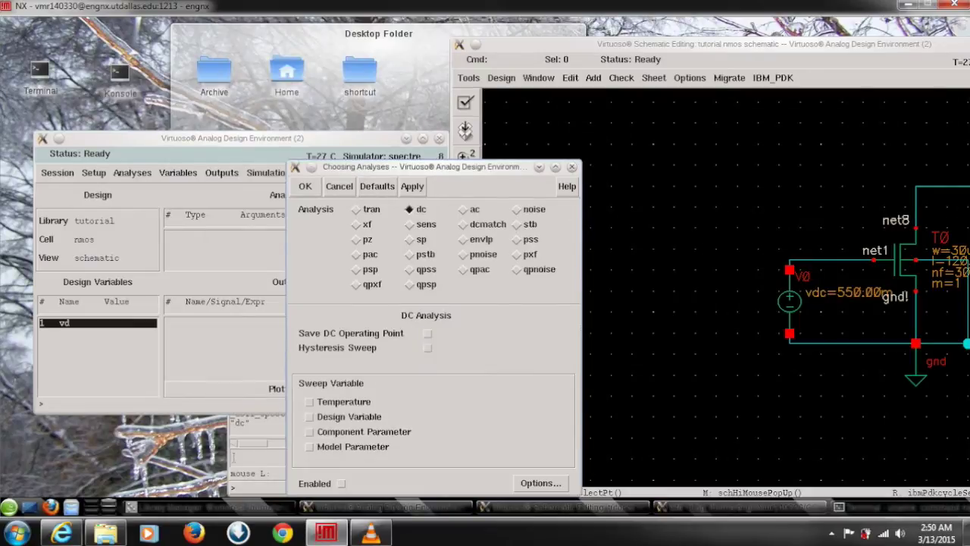
pyautogui.click(428, 333)
pyautogui.click(309, 417)
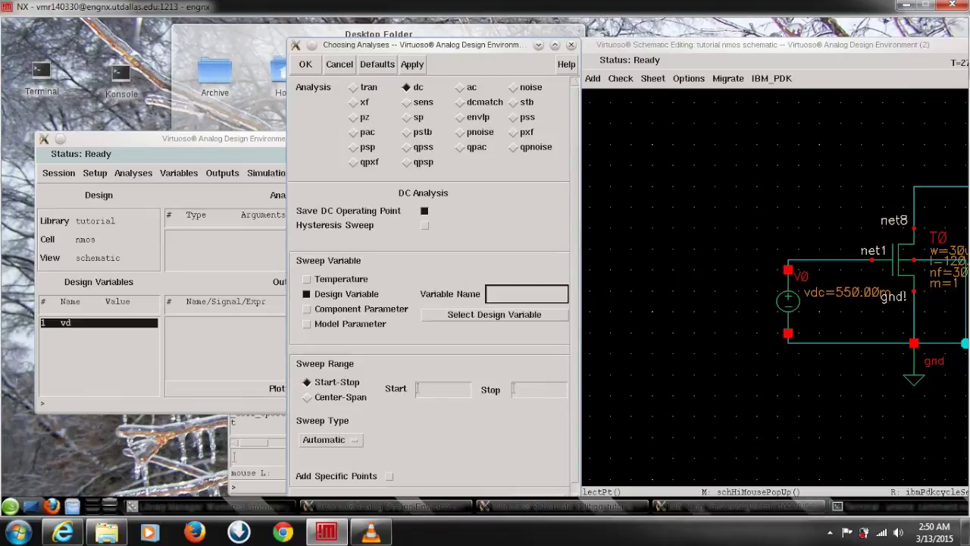
# Step: Choose vd as the design variable swept by the dc analysis
pyautogui.click(494, 315)
pyautogui.press('Return')
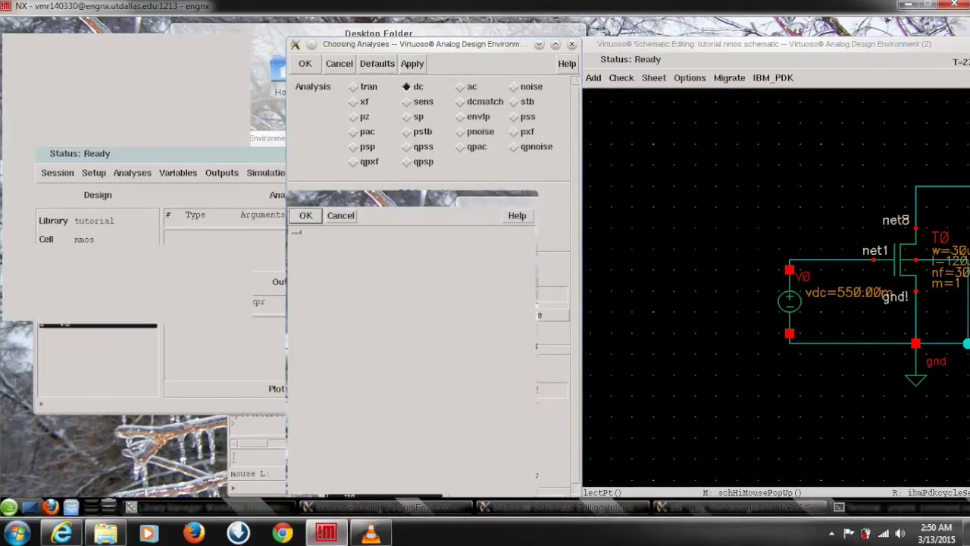
pyautogui.click(298, 233)
pyautogui.click(305, 216)
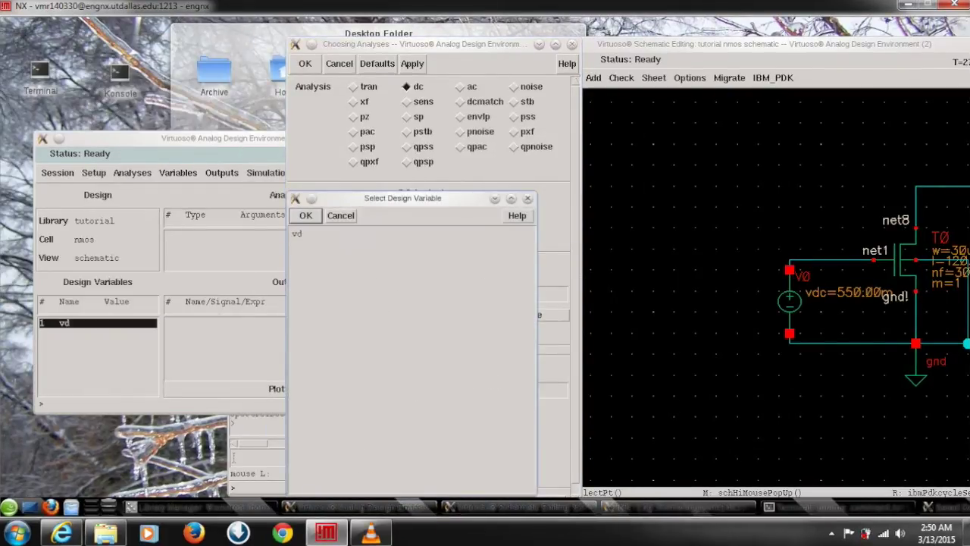
pyautogui.click(298, 233)
pyautogui.click(305, 216)
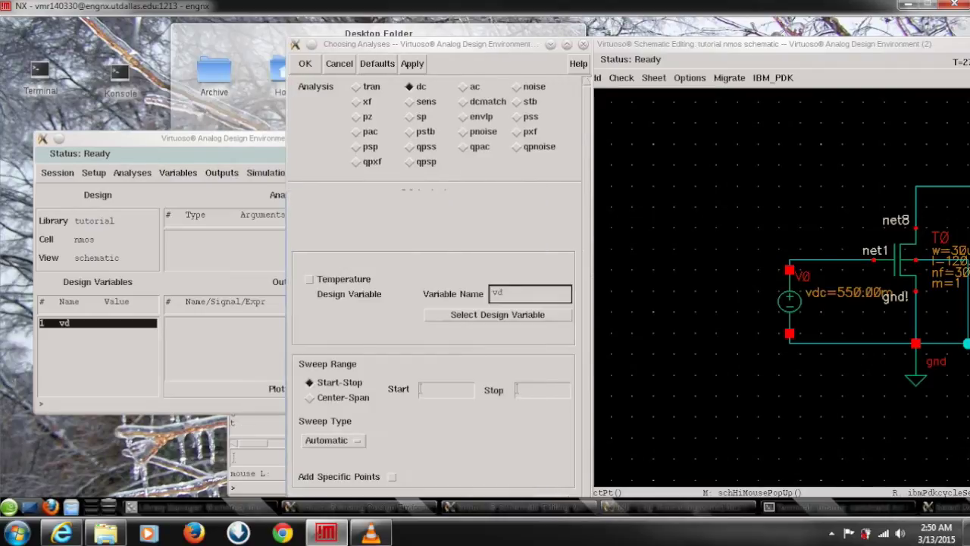
# Step: Set the dc sweep range to start at 0 and stop at 1.2
pyautogui.click(446, 390)
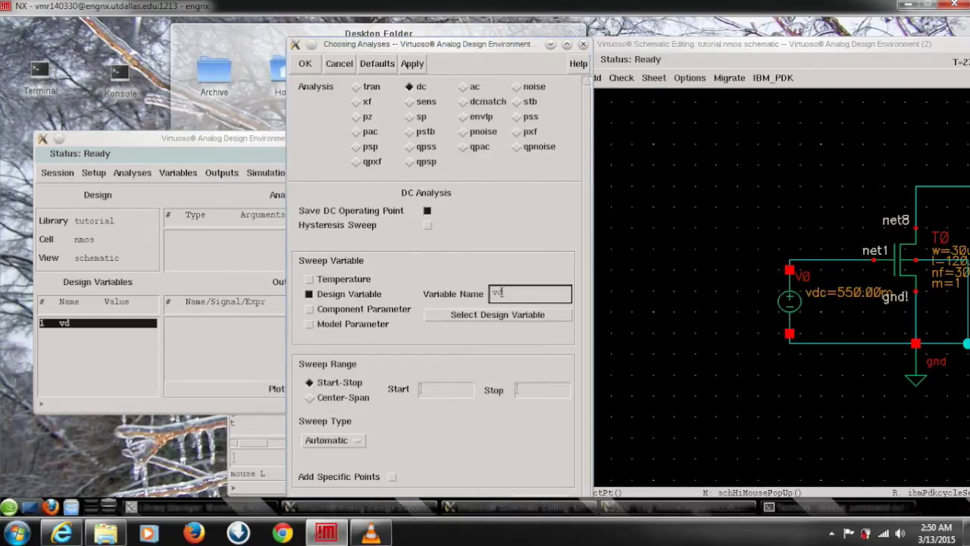
pyautogui.write('0')
pyautogui.press('BackSpace')
pyautogui.click(543, 390)
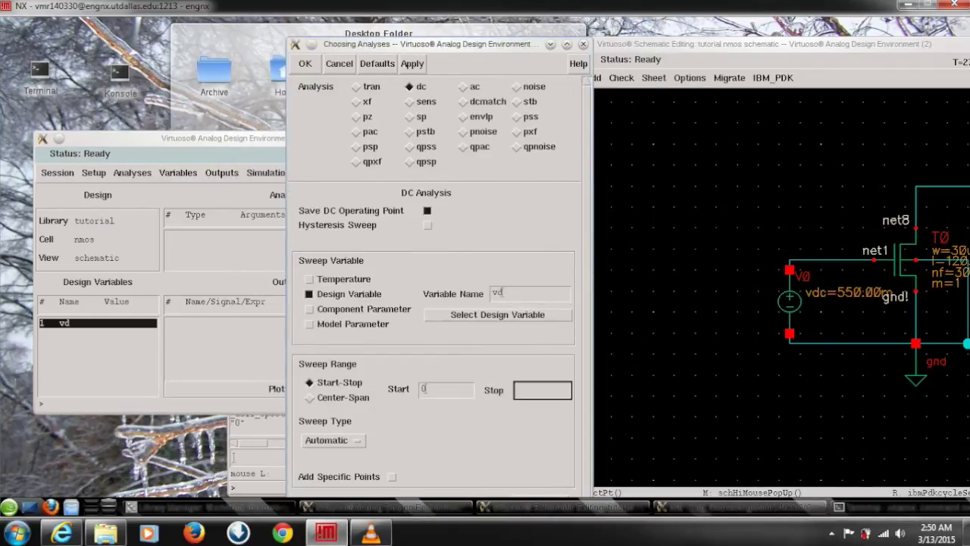
pyautogui.click(447, 390)
pyautogui.write('0')
pyautogui.press('Tab')
pyautogui.write('1.2')
pyautogui.press('BackSpace')
pyautogui.press('BackSpace')
pyautogui.press('BackSpace')
pyautogui.write('2')
# Step: Make the dc sweep linear with a step size of 100 and accept the analysis setup
pyautogui.click(333, 440)
pyautogui.click(322, 414)
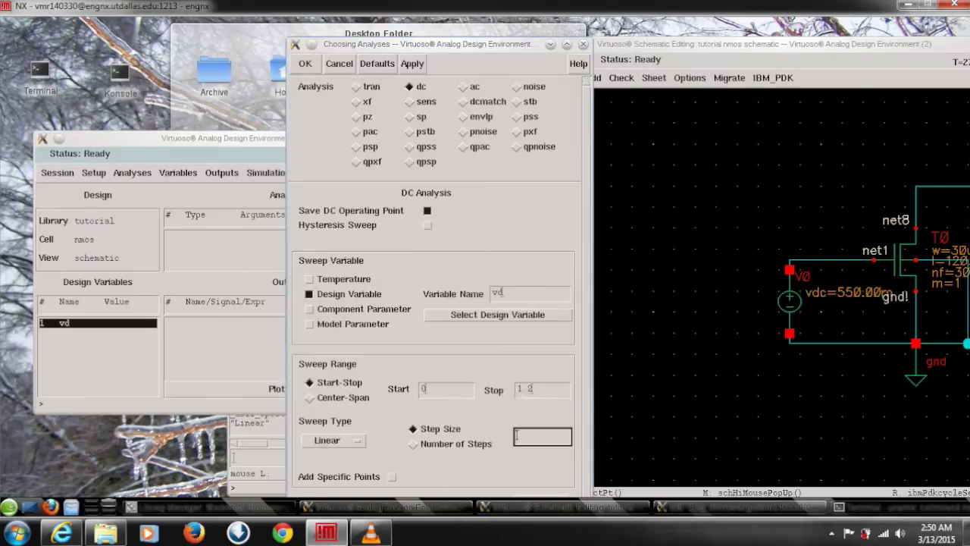
pyautogui.write('1')
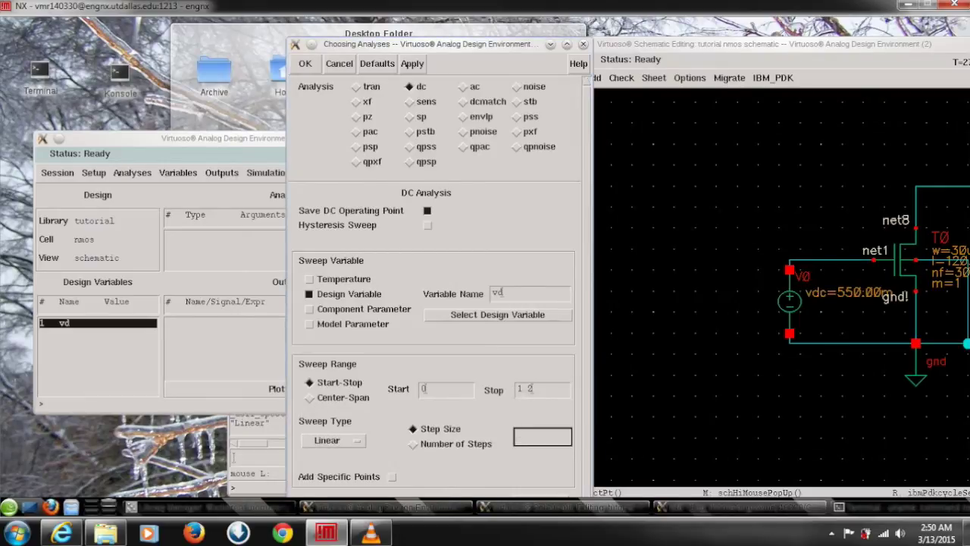
pyautogui.write('100')
pyautogui.press('Return')
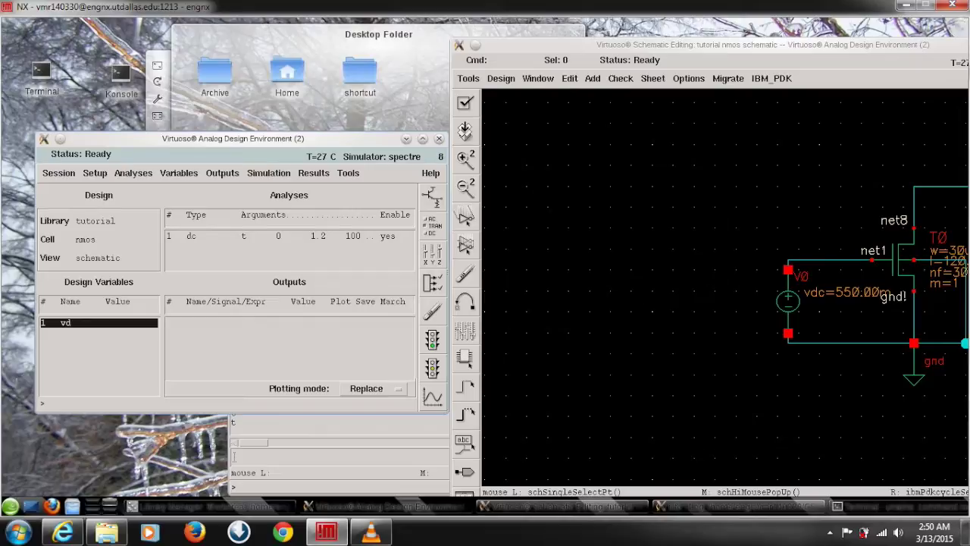
# Step: Set the value of design variable vd to 0.3 and accept the variable settings
pyautogui.click(179, 174)
pyautogui.click(179, 174)
pyautogui.click(174, 187)
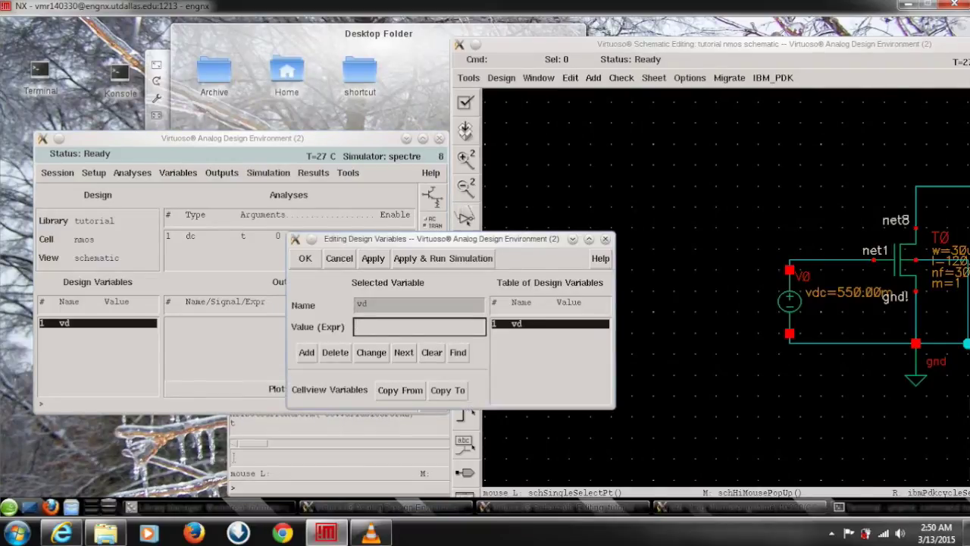
pyautogui.write('0.3')
pyautogui.press('Return')
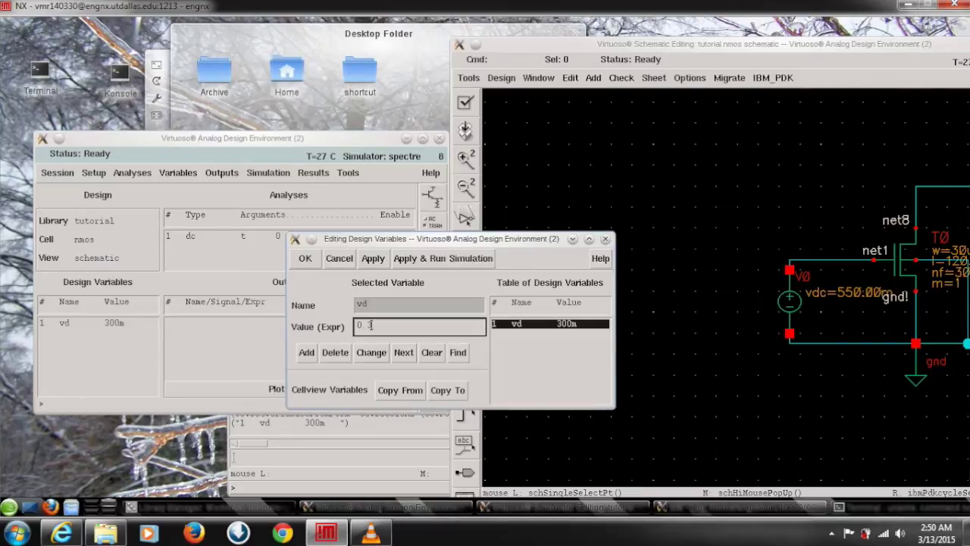
pyautogui.press('Return')
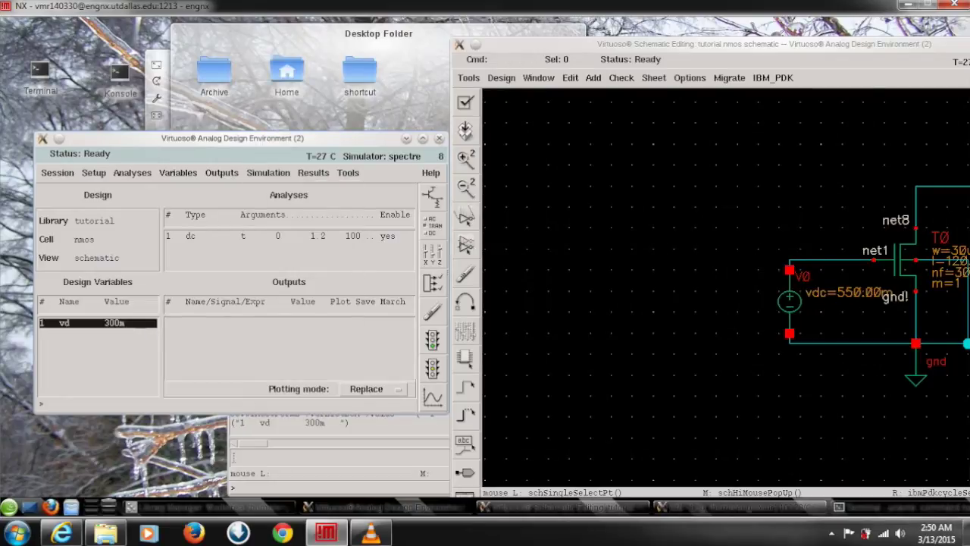
# Step: Netlist and run the Spectre simulation, accepting the introductory Spectre notice
pyautogui.click(269, 173)
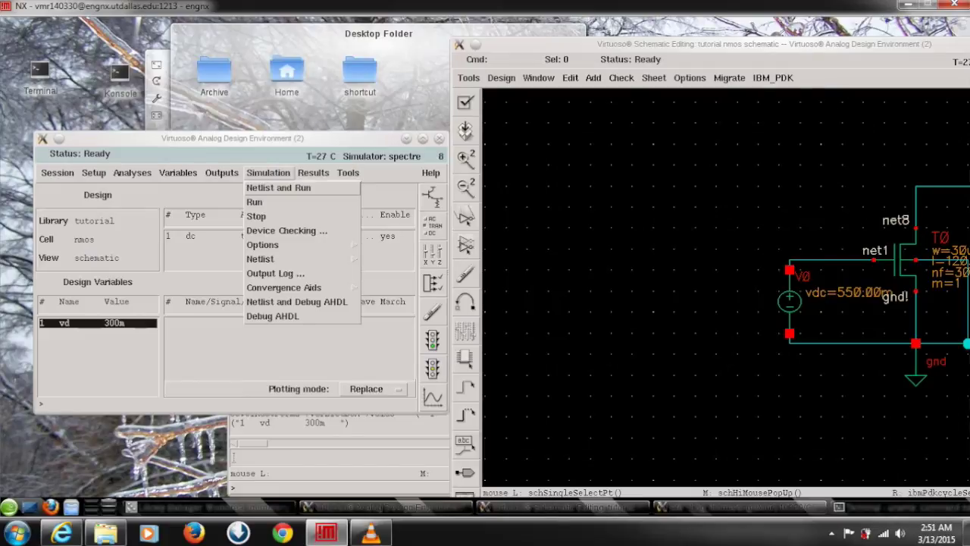
pyautogui.press('Return')
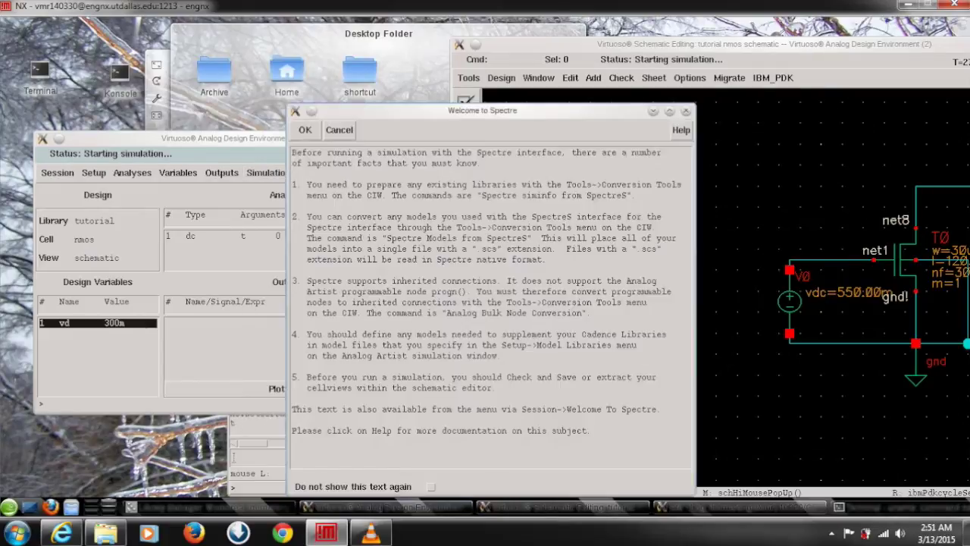
pyautogui.press('Return')
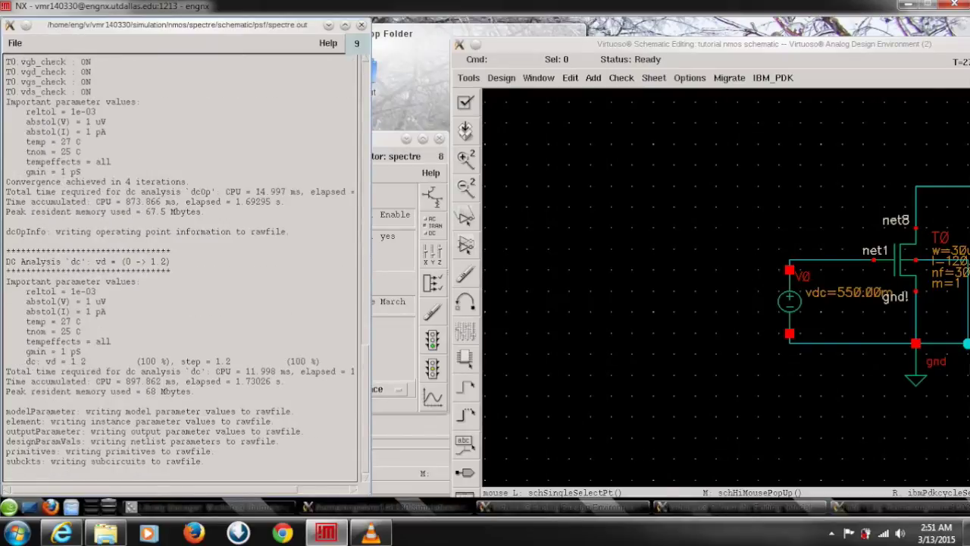
# Step: Print the DC operating points of nfet T0 from the simulation results
pyautogui.click(388, 140)
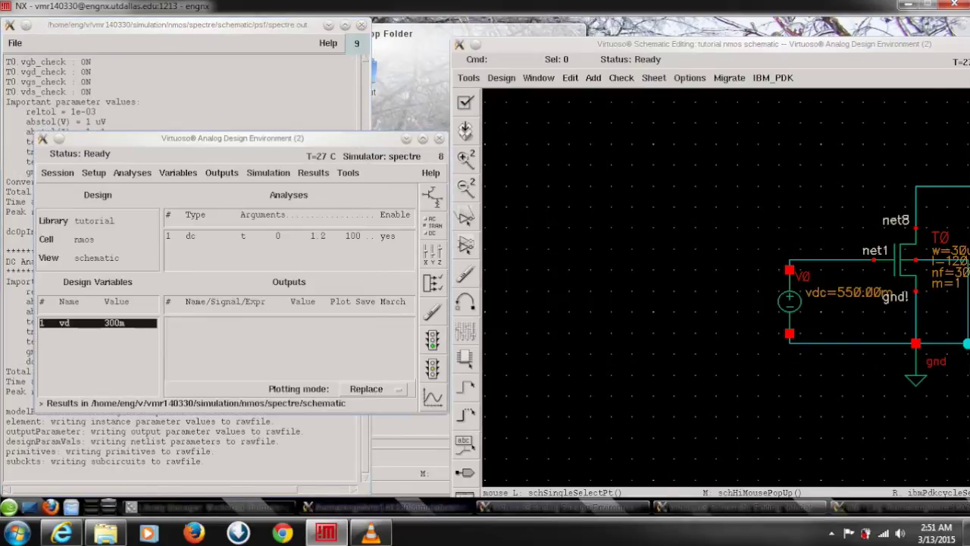
pyautogui.click(268, 173)
pyautogui.click(269, 172)
pyautogui.click(313, 173)
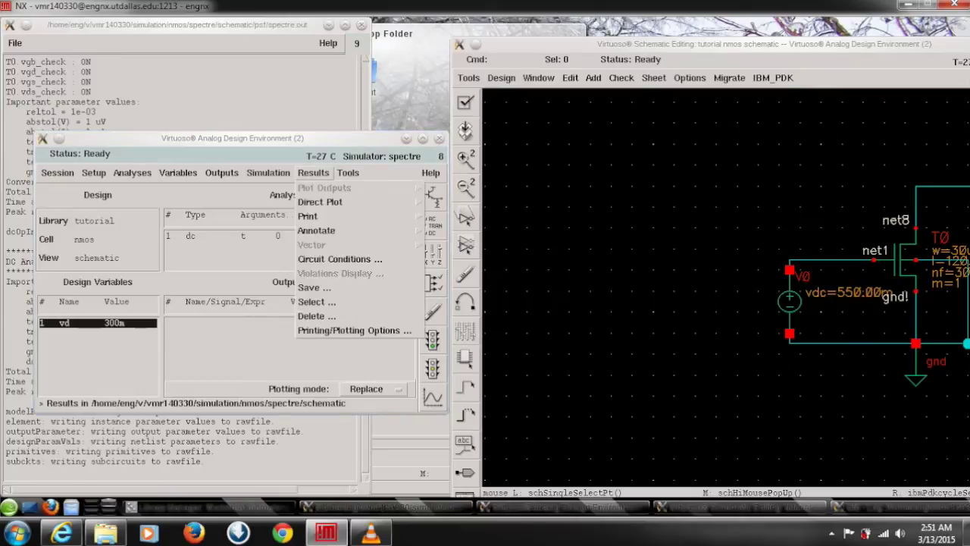
pyautogui.click(268, 173)
pyautogui.click(313, 173)
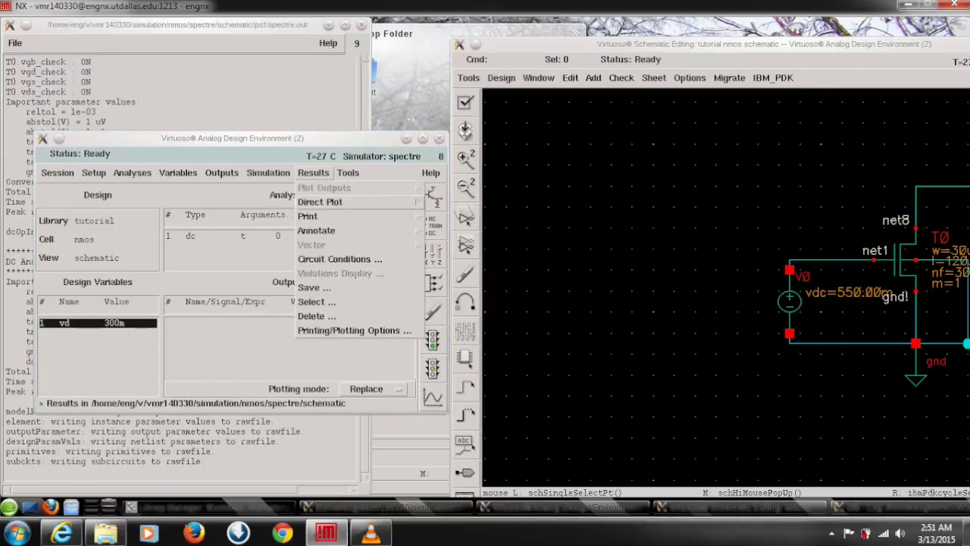
pyautogui.click(307, 217)
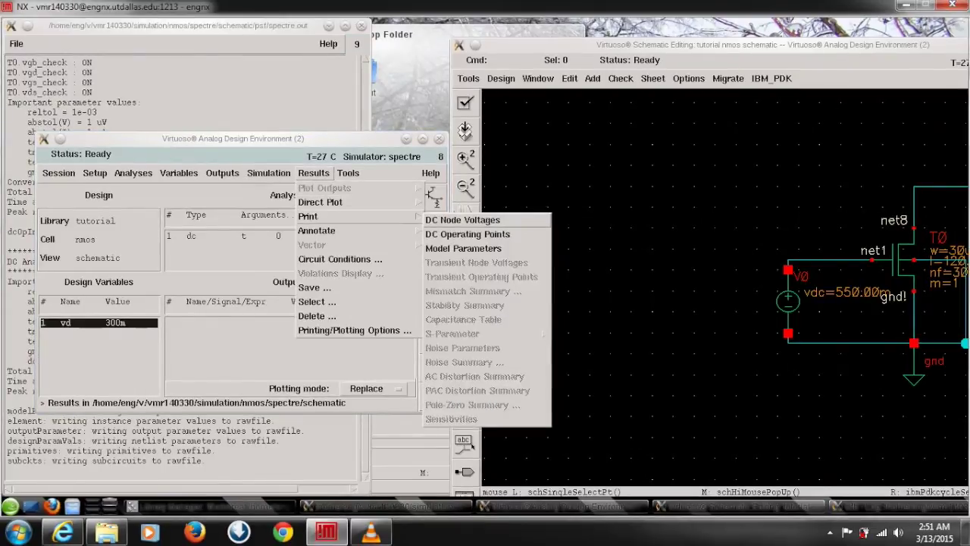
pyautogui.press('Return')
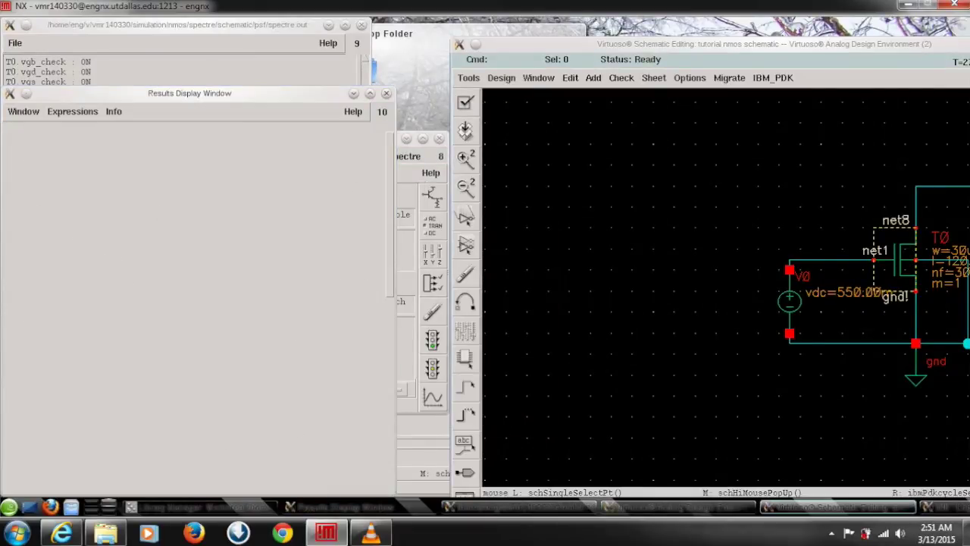
pyautogui.click(885, 279)
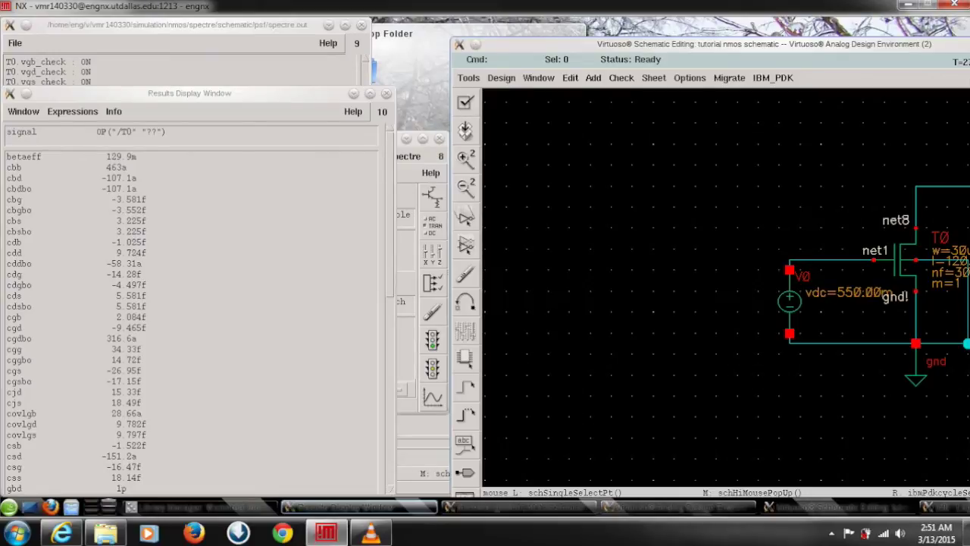
pyautogui.click(24, 112)
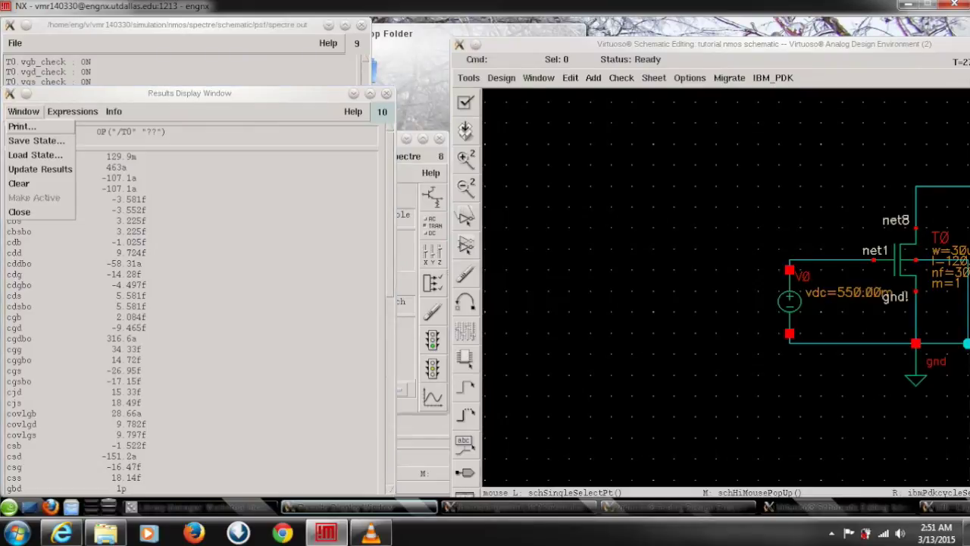
pyautogui.click(37, 141)
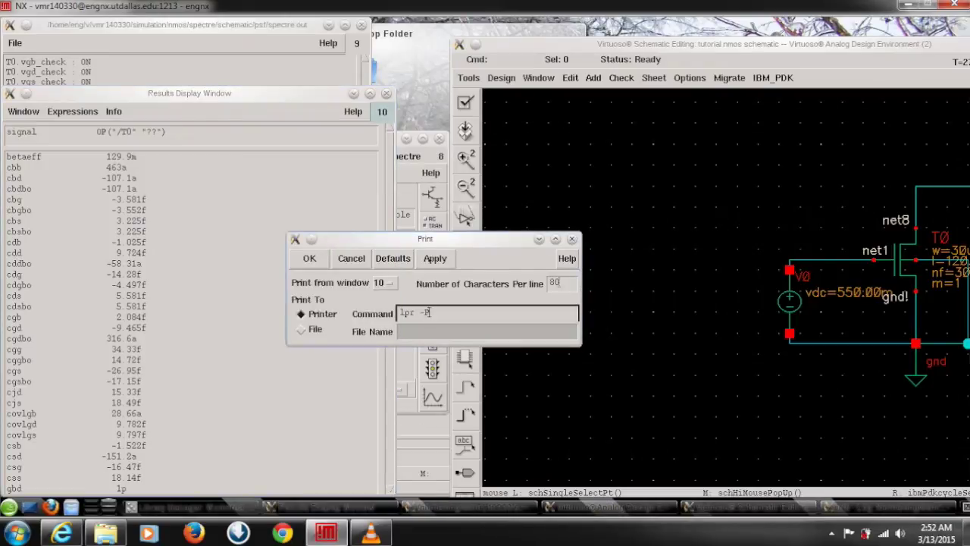
pyautogui.click(302, 329)
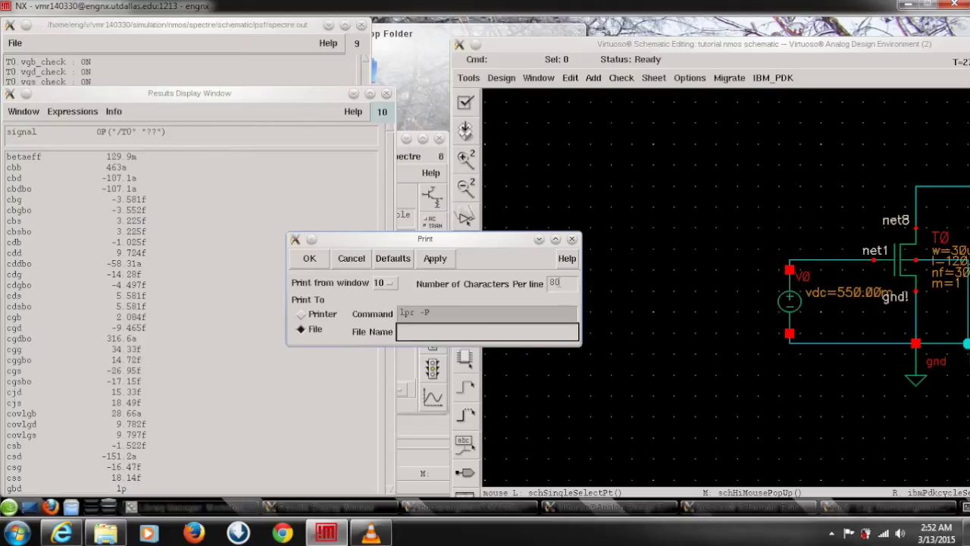
pyautogui.write('result')
pyautogui.click(351, 258)
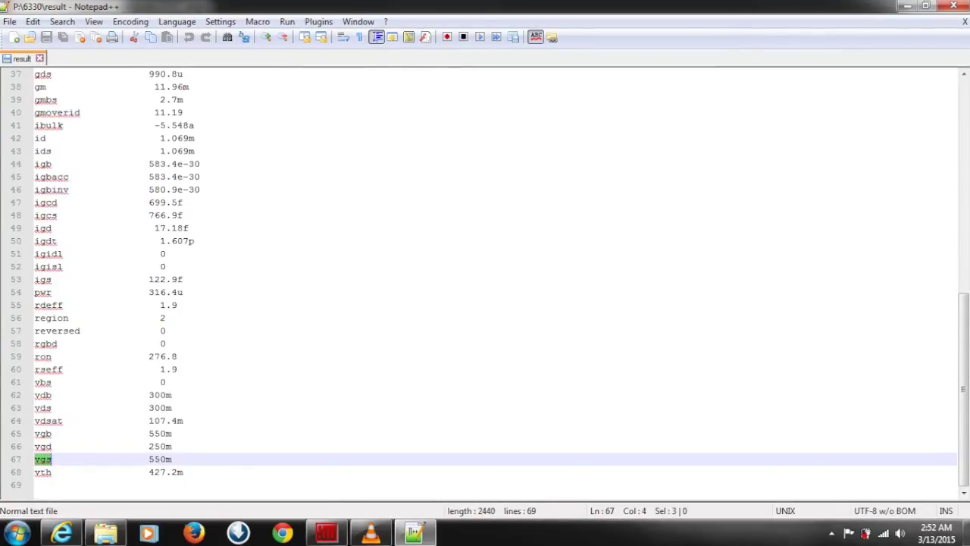
# Step: Search the result file for the parameter vgd
pyautogui.hotkey('ctrl', 'f')
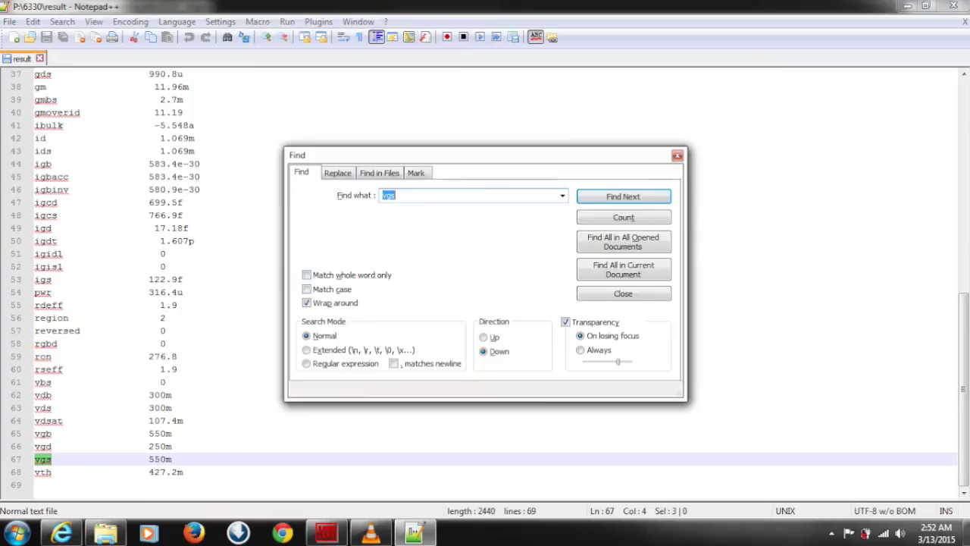
pyautogui.click(395, 195)
pyautogui.press('BackSpace')
pyautogui.write('d')
pyautogui.press('Return')
# Step: Search the result file for the parameter gm and close the search
pyautogui.press('BackSpace')
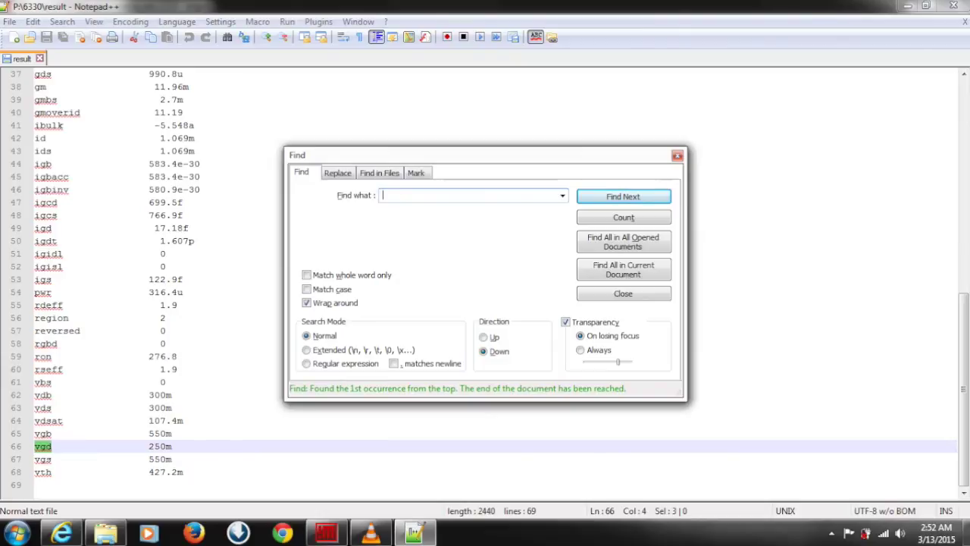
pyautogui.write('gm')
pyautogui.press('Return')
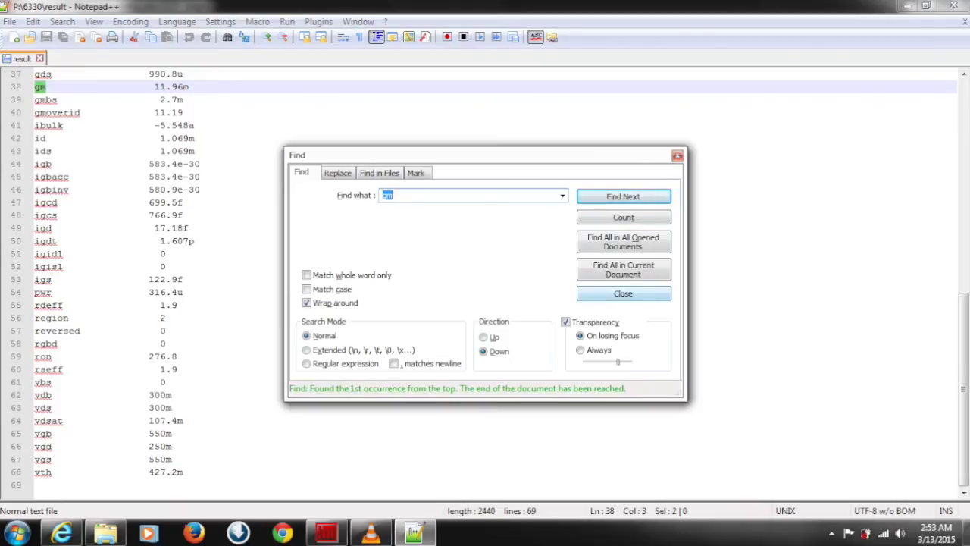
pyautogui.press('Escape')
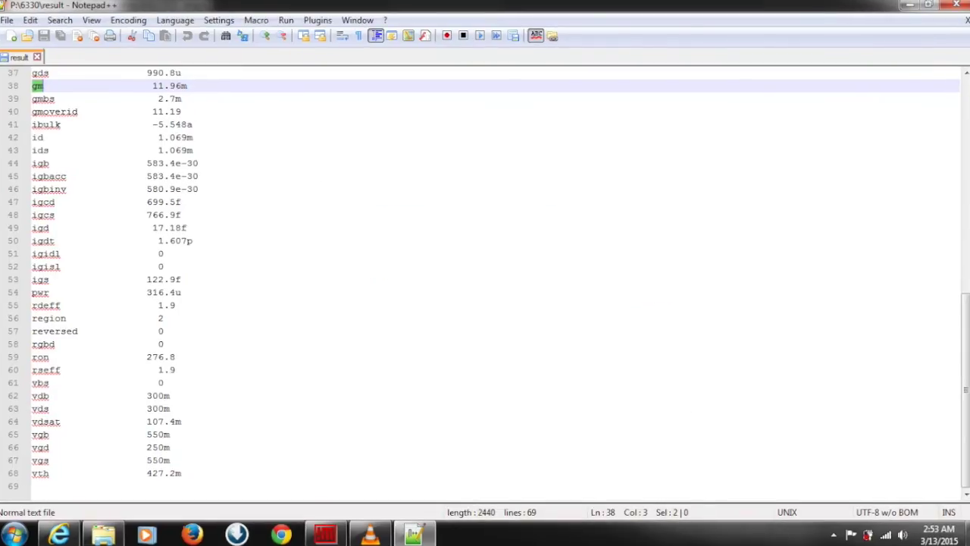
# Step: Close the text editor showing the result file and minimise the remote session and media player windows
pyautogui.click(957, 5)
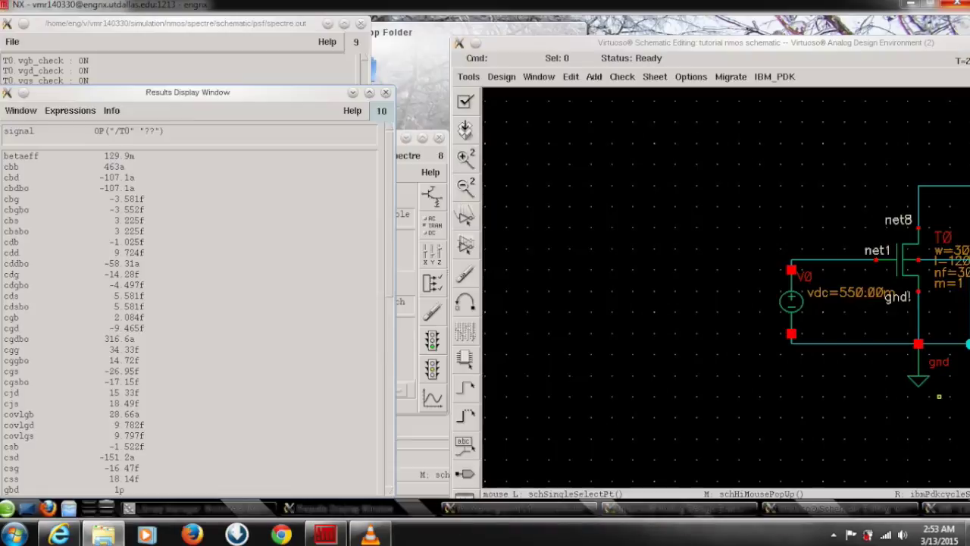
pyautogui.click(909, 5)
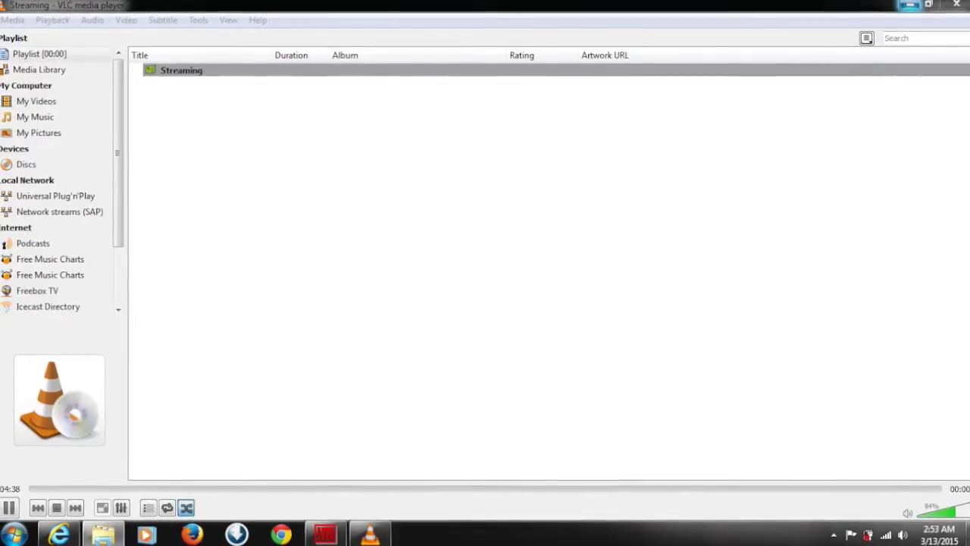
pyautogui.click(909, 5)
pyautogui.moveTo(371, 533)
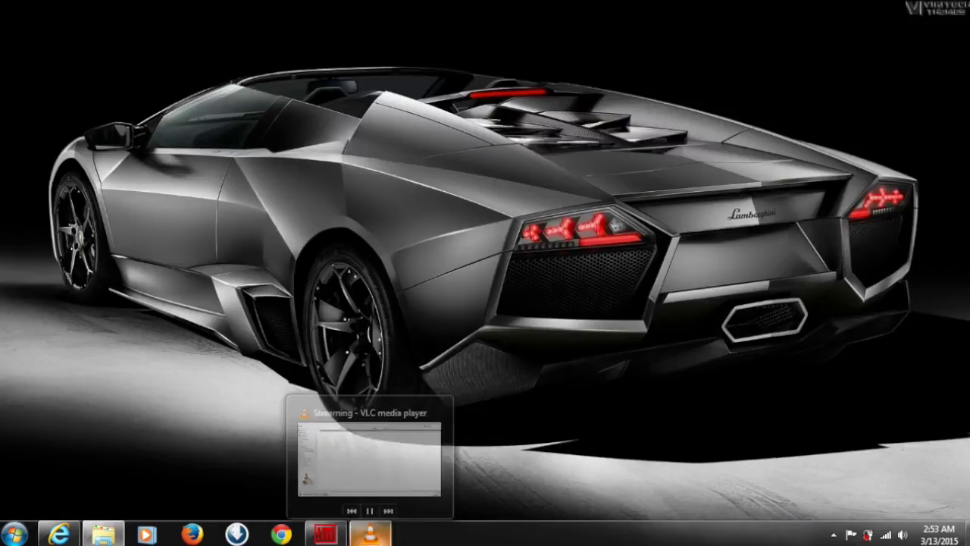